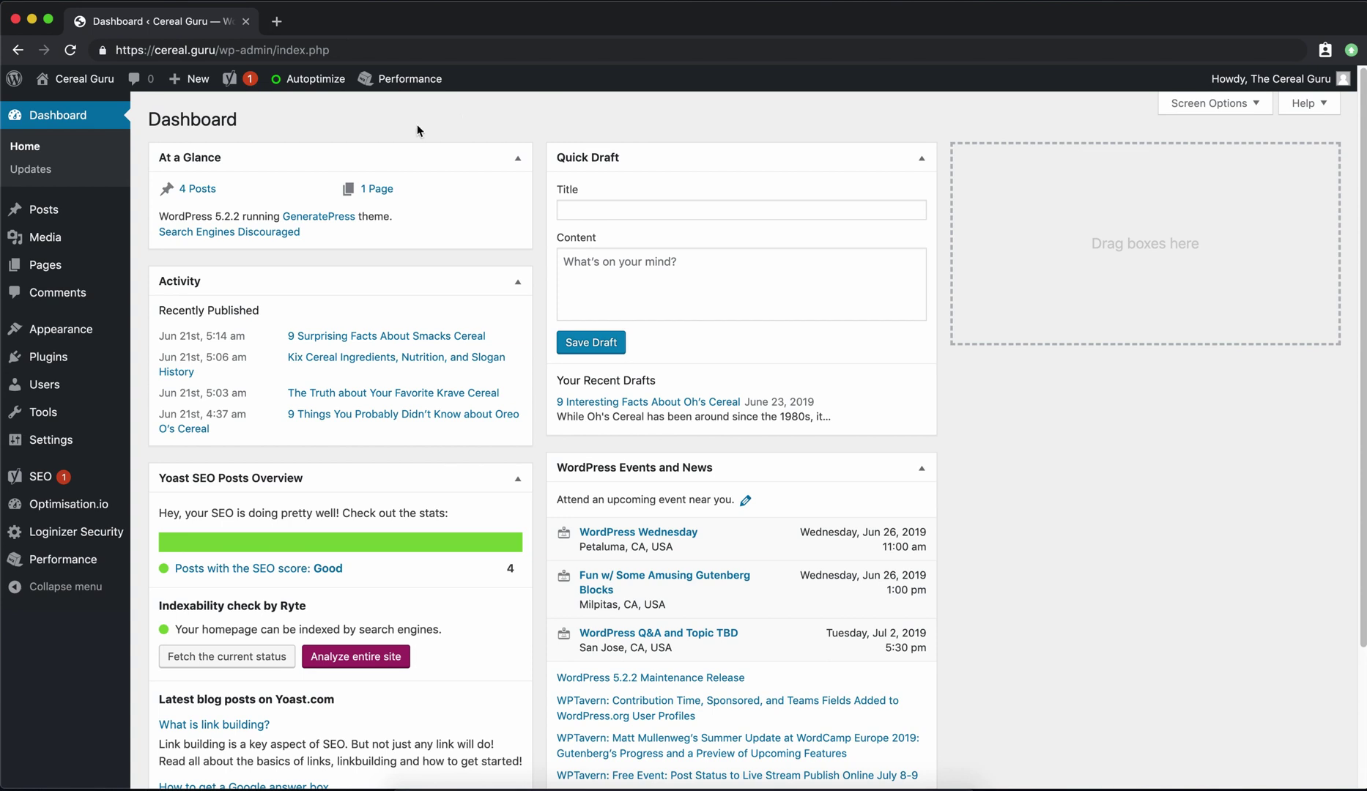
# Install and activate the SEMrush SEO Writing Assistant plugin from the plugin directory.
pyautogui.moveTo(55, 359)
pyautogui.click(221, 383)
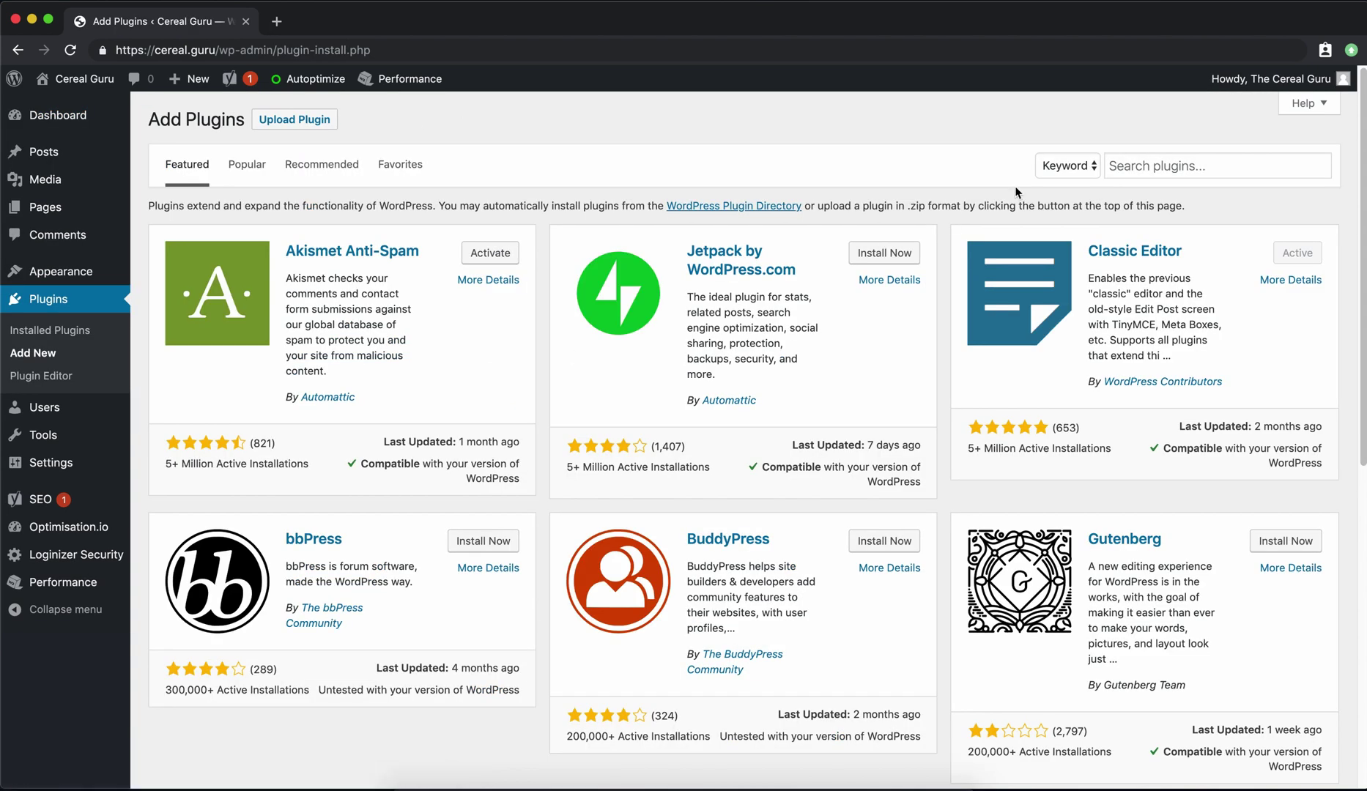
pyautogui.click(1180, 167)
pyautogui.write('semrush writing assistant')
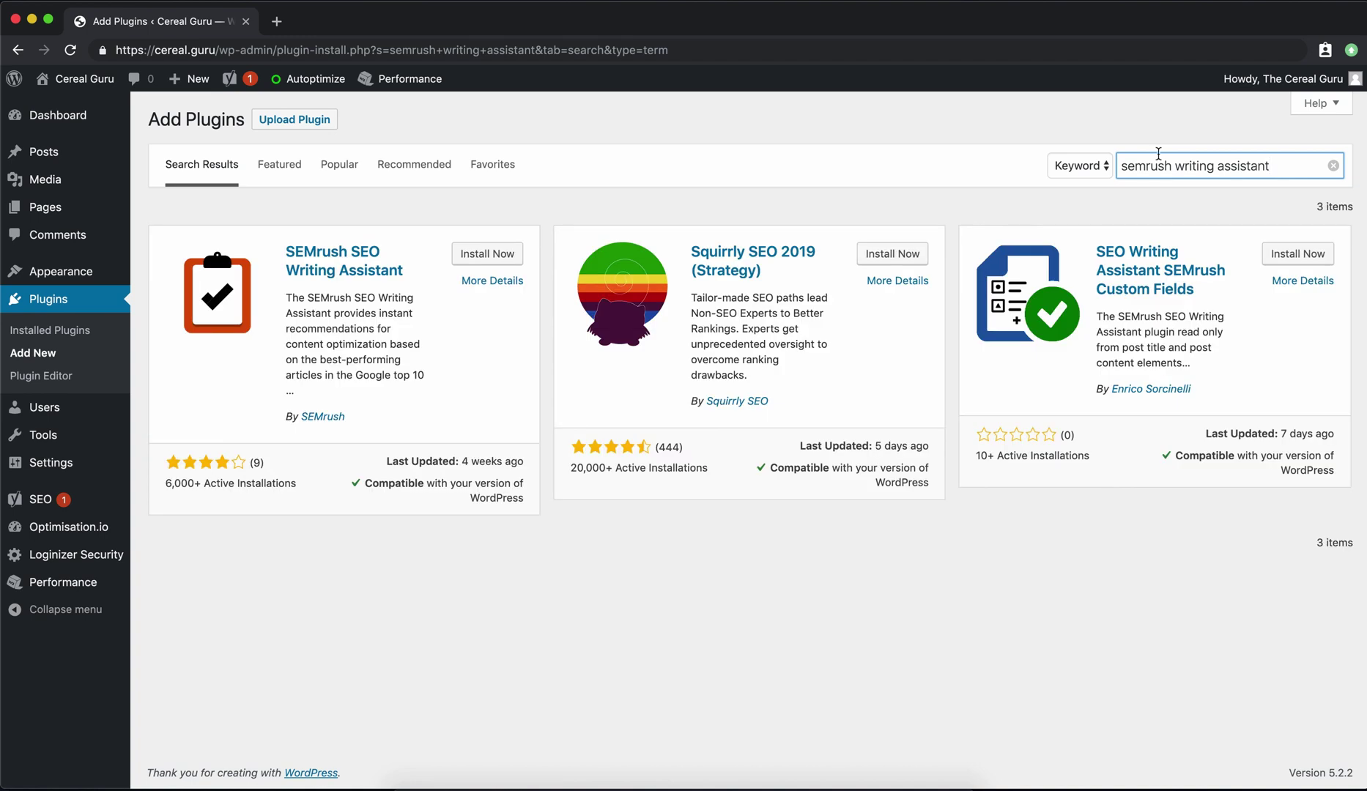
pyautogui.click(502, 254)
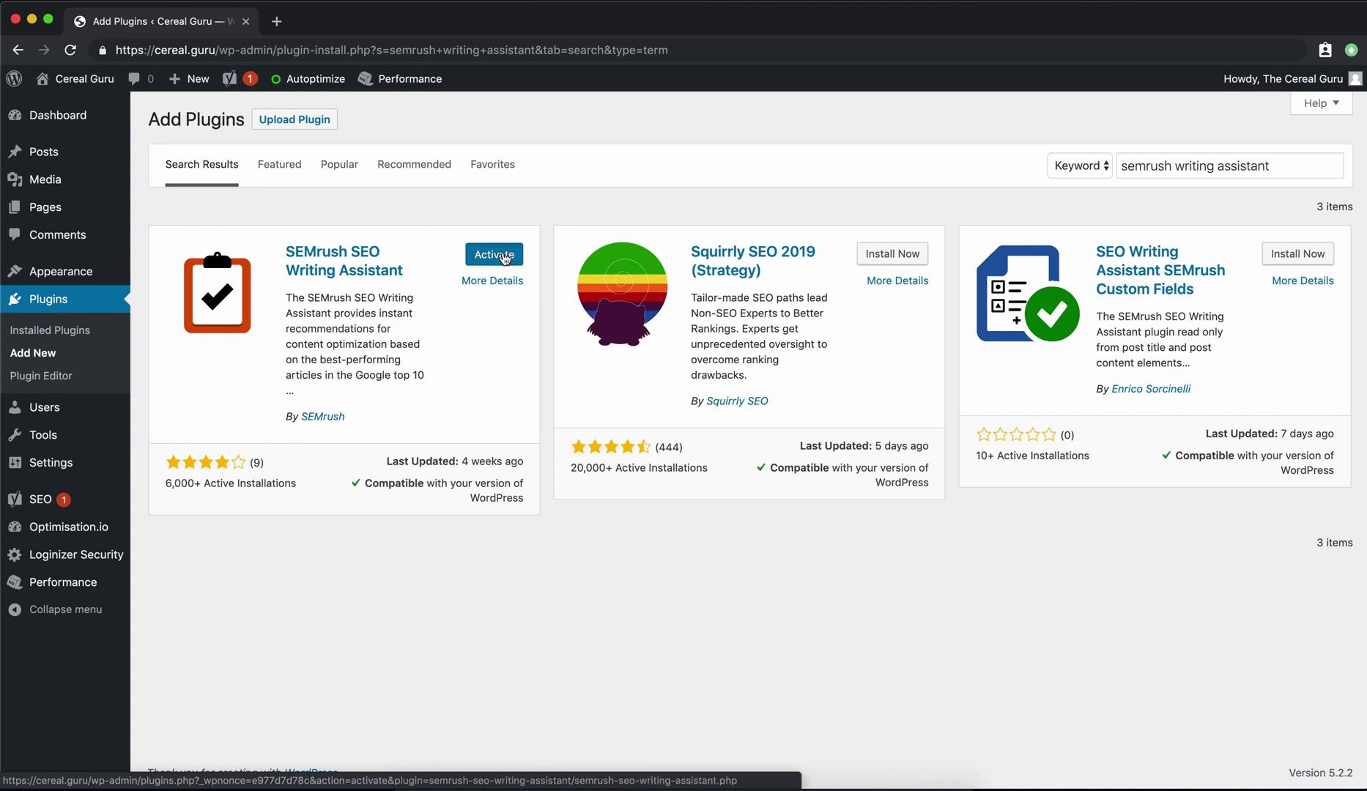
pyautogui.click(502, 255)
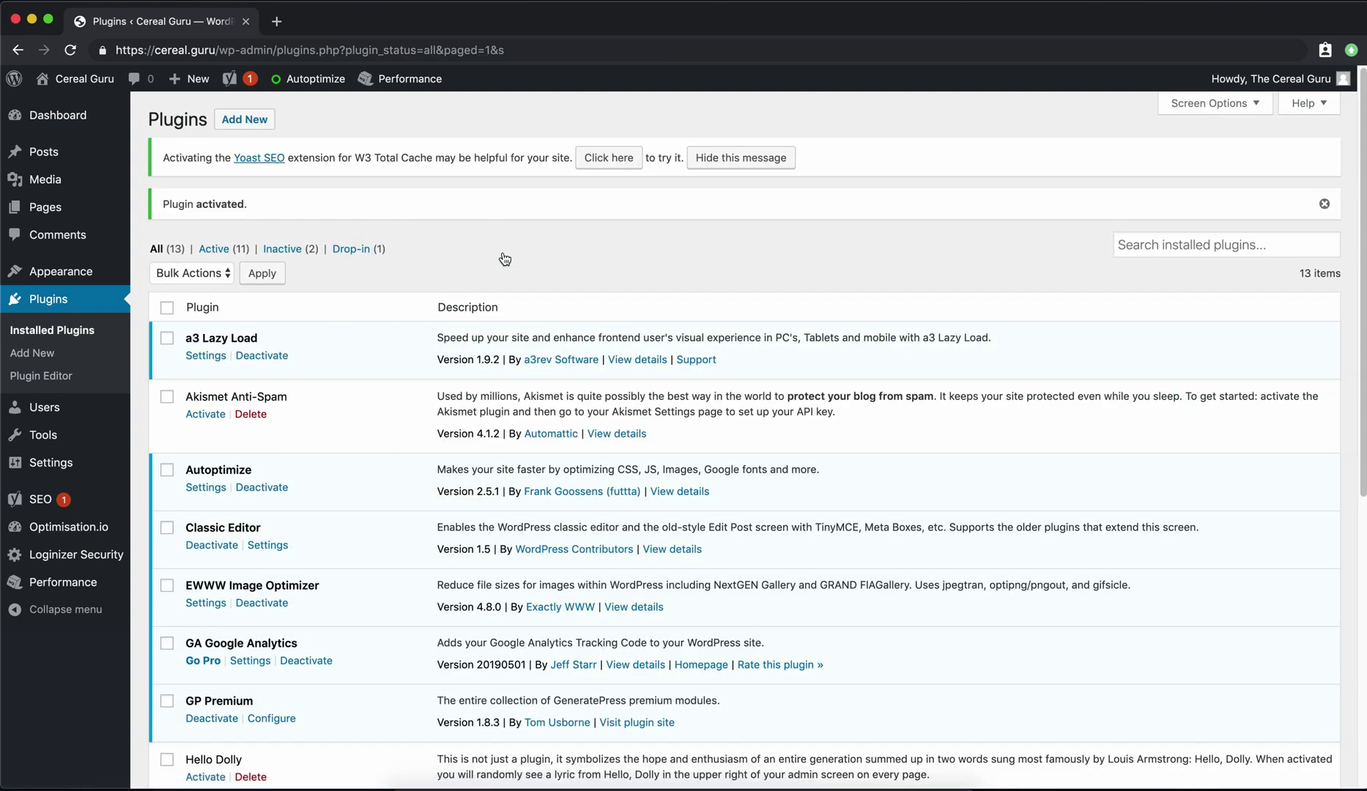
# Go to the All Posts list showing the 5 posts.
pyautogui.scroll(-10, 385, 384)
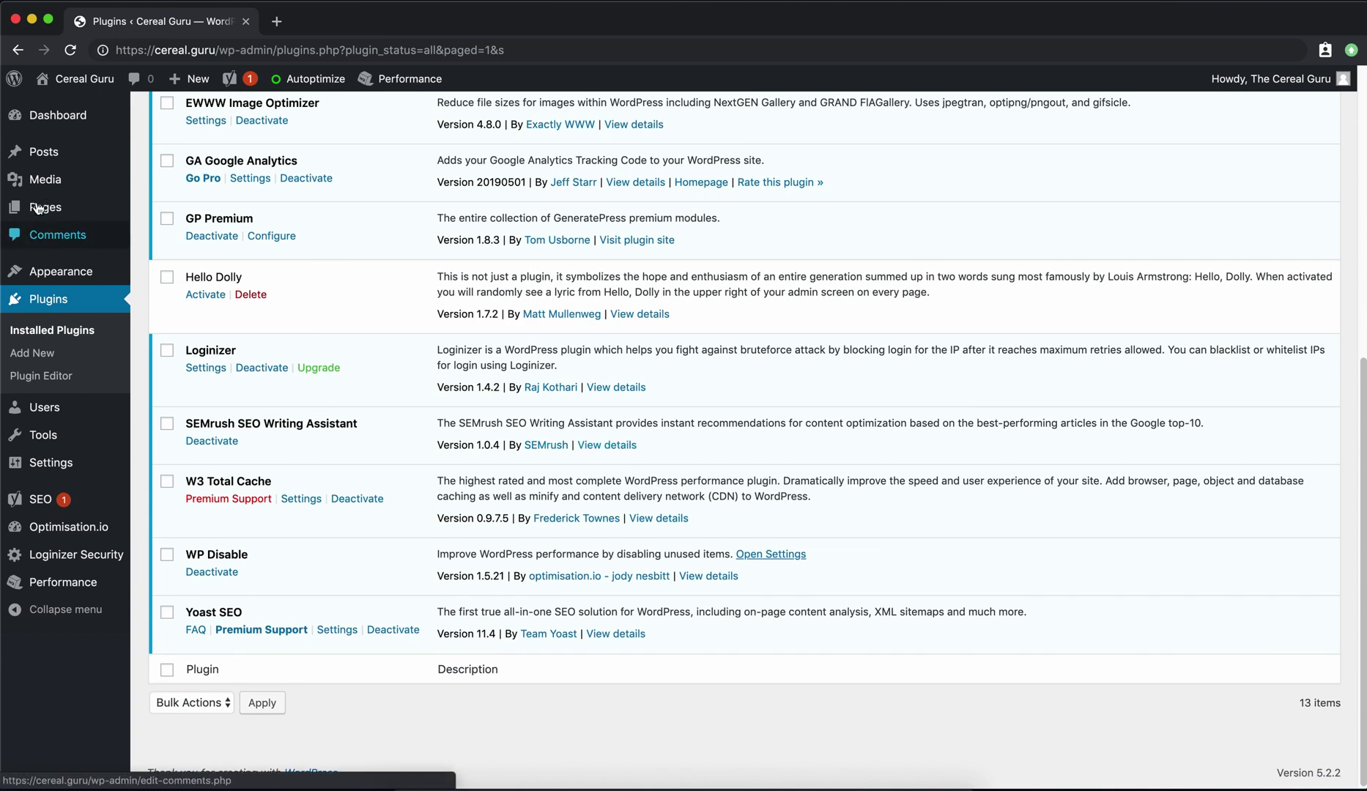
pyautogui.moveTo(41, 159)
pyautogui.click(196, 160)
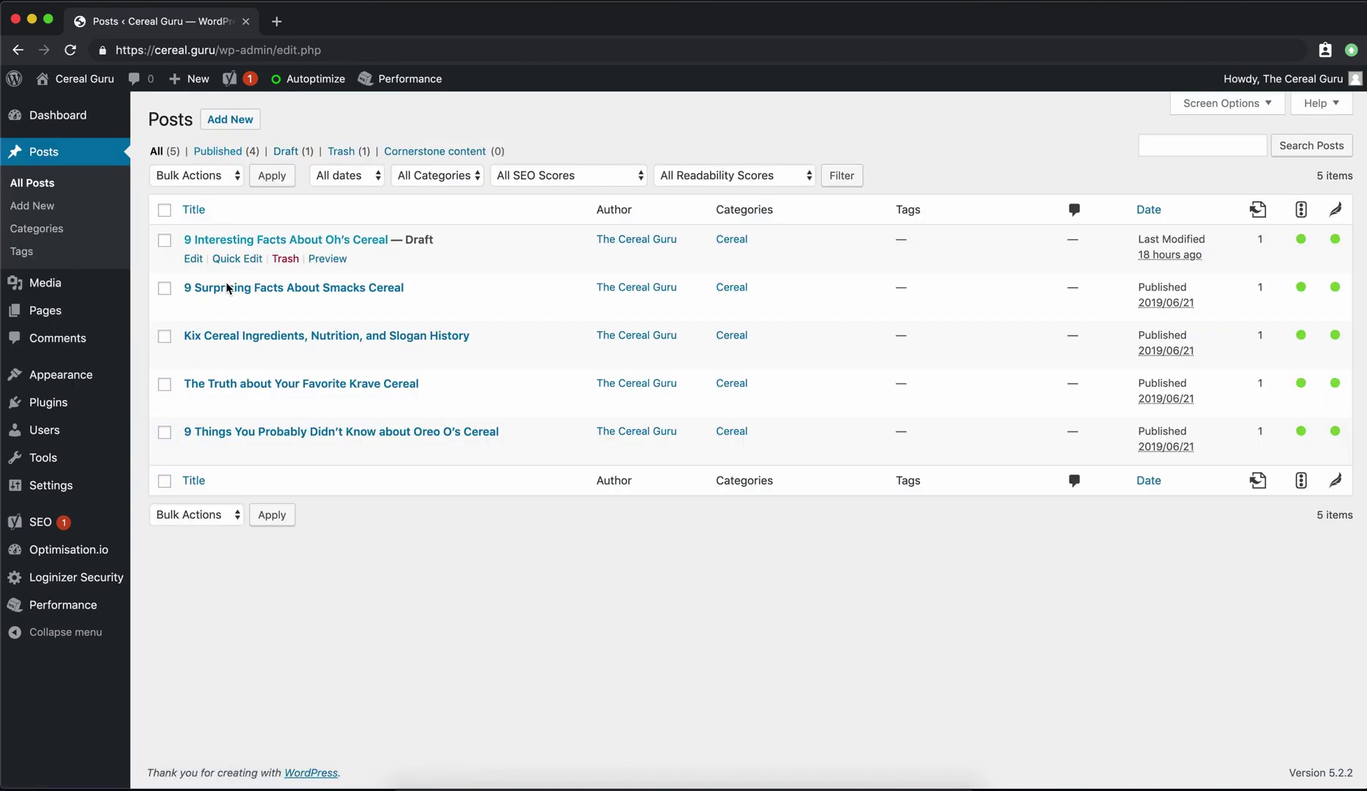
# Edit the Kix Cereal post and scroll to its SEMrush panel scoring Poor 3.6/10.
pyautogui.click(195, 355)
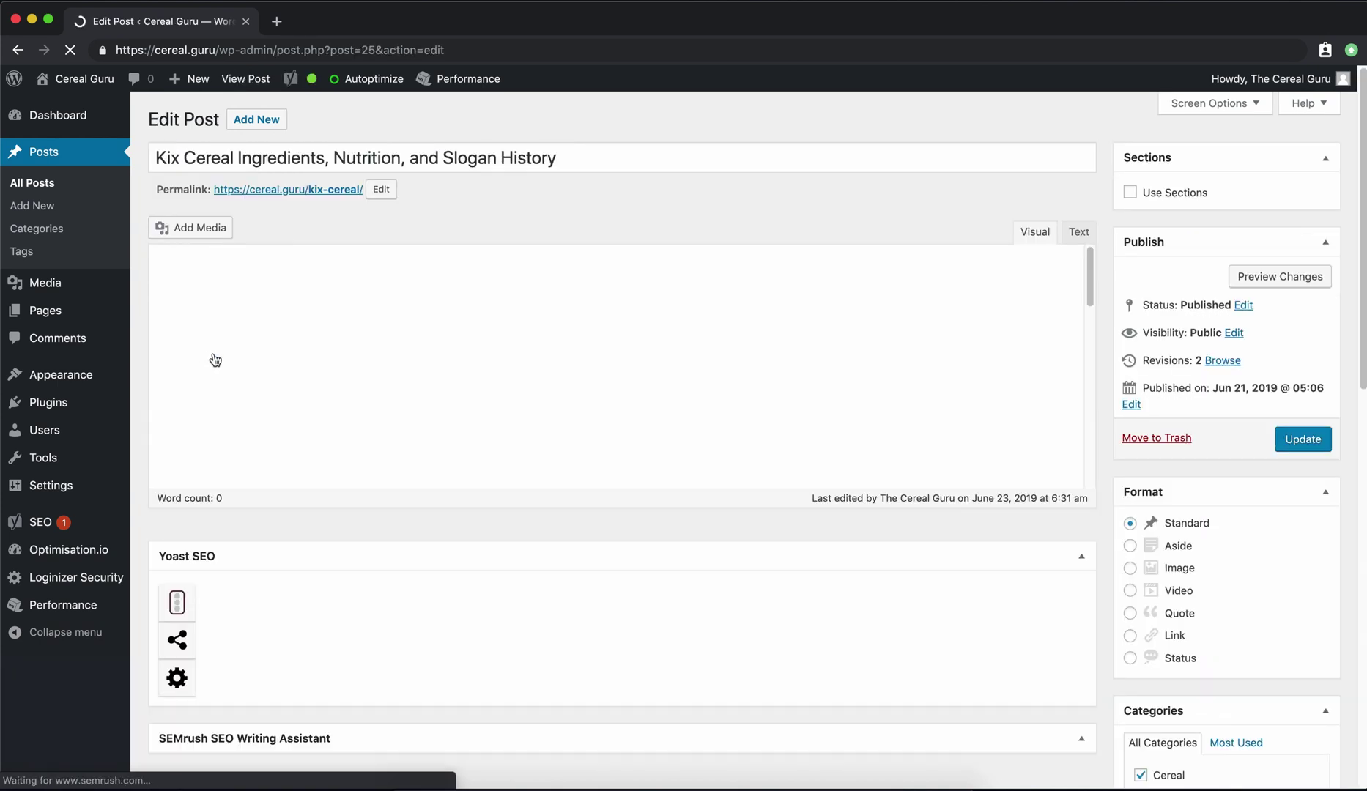
pyautogui.scroll(-10, 1107, 335)
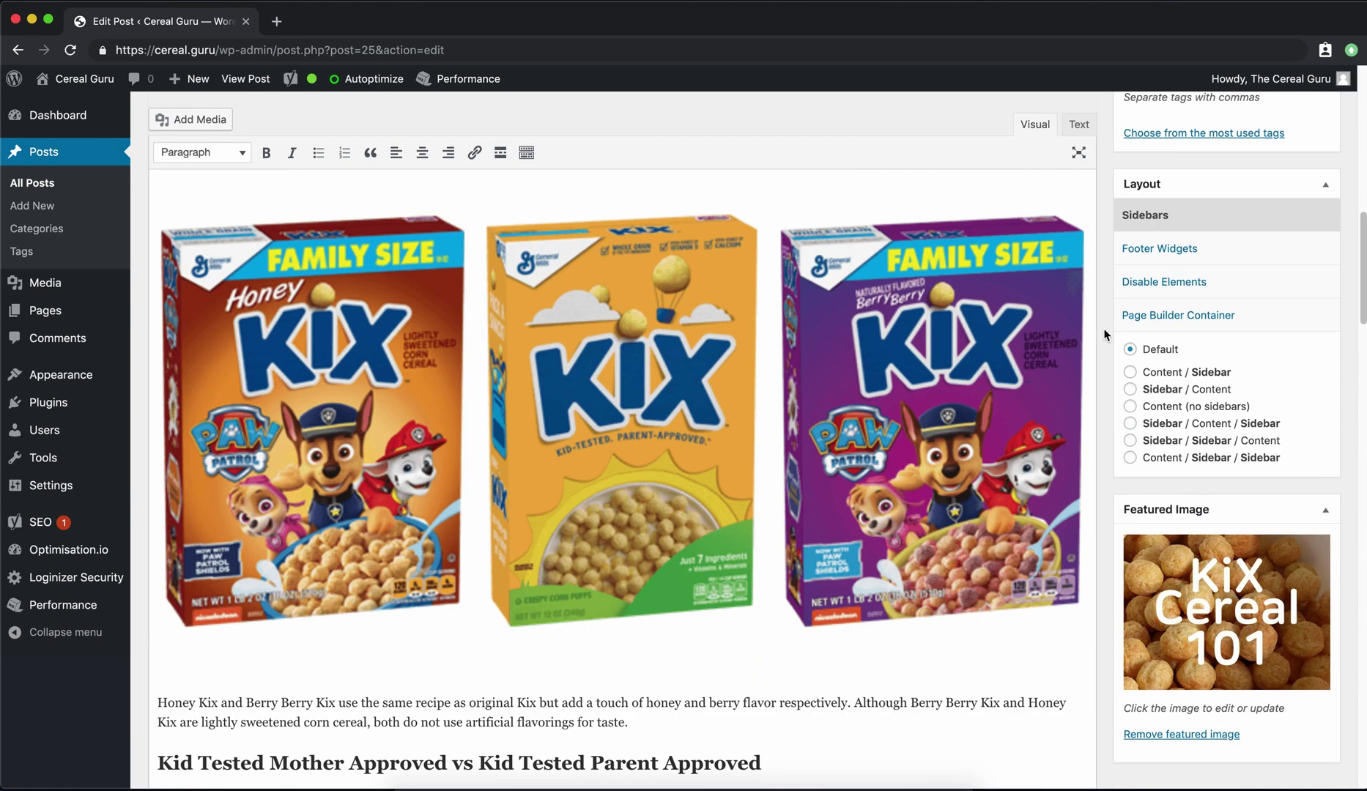
pyautogui.scroll(-15, 1106, 336)
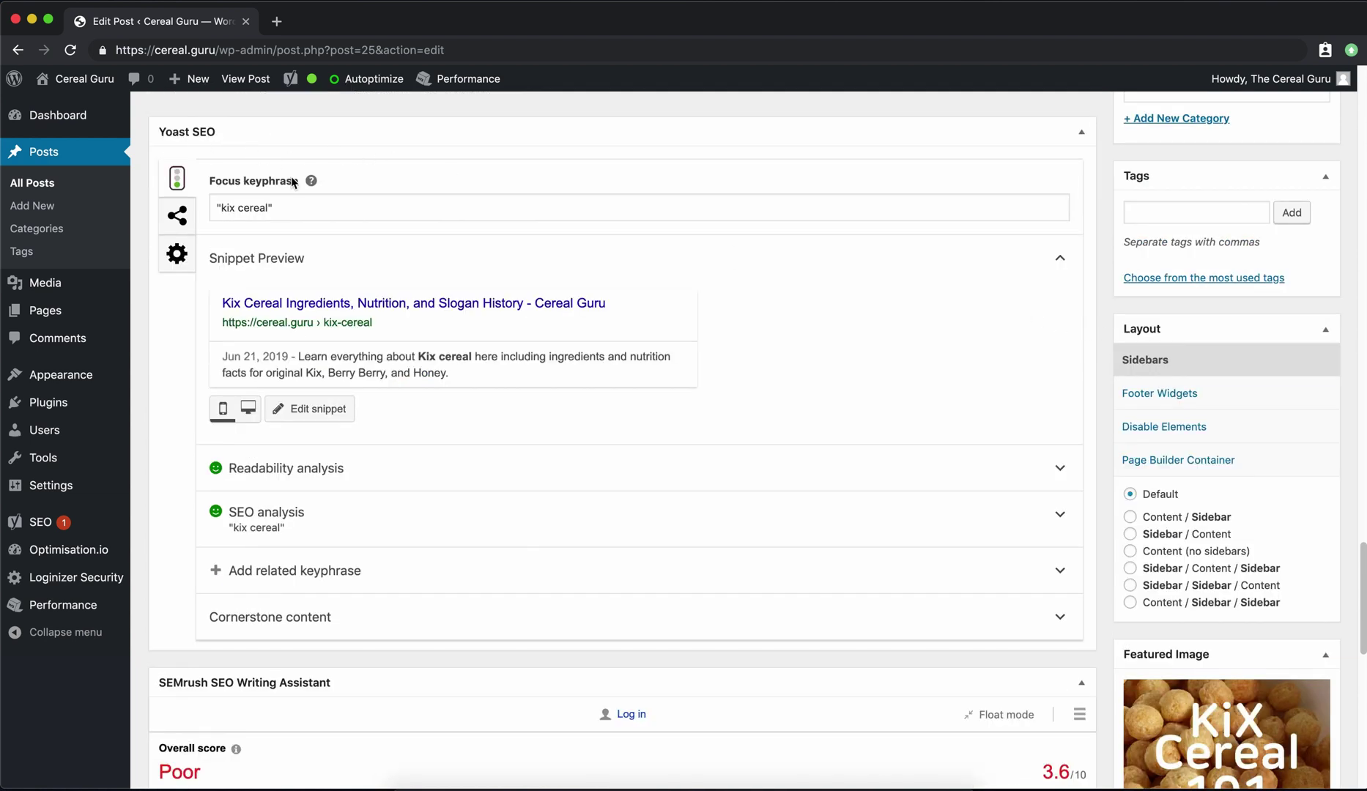
pyautogui.scroll(-6, 304, 203)
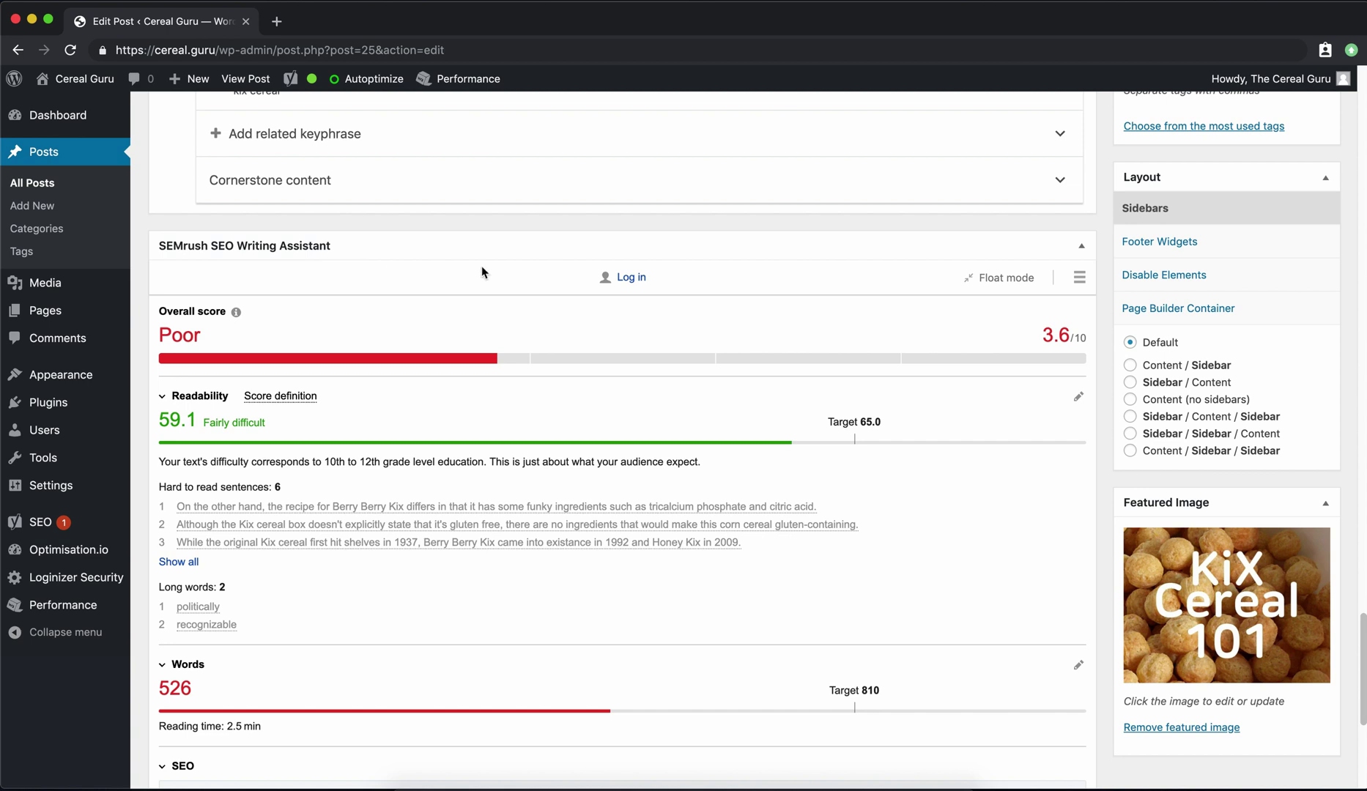
# Log the Writing Assistant into a SEMrush account, staying logged in, and approve its access.
pyautogui.click(628, 278)
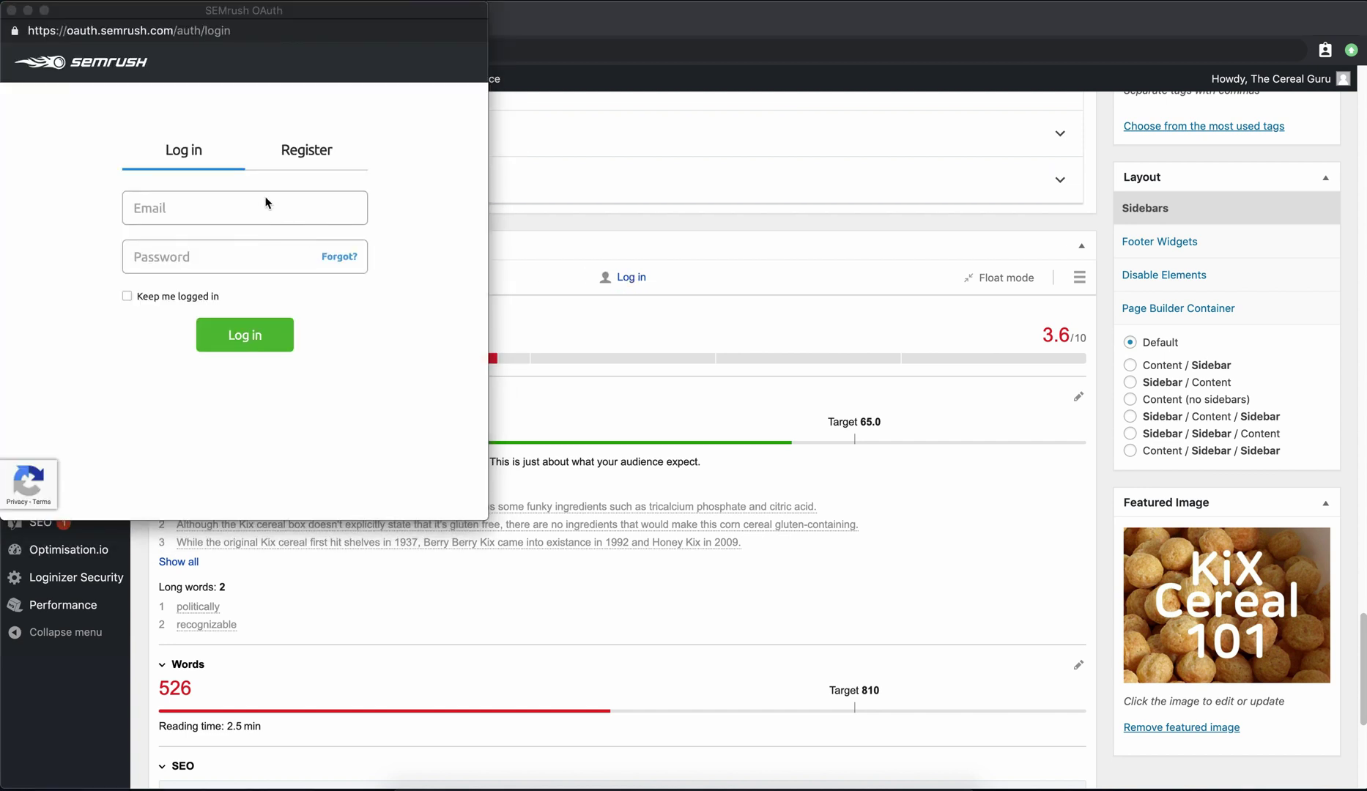
pyautogui.click(190, 288)
pyautogui.click(189, 296)
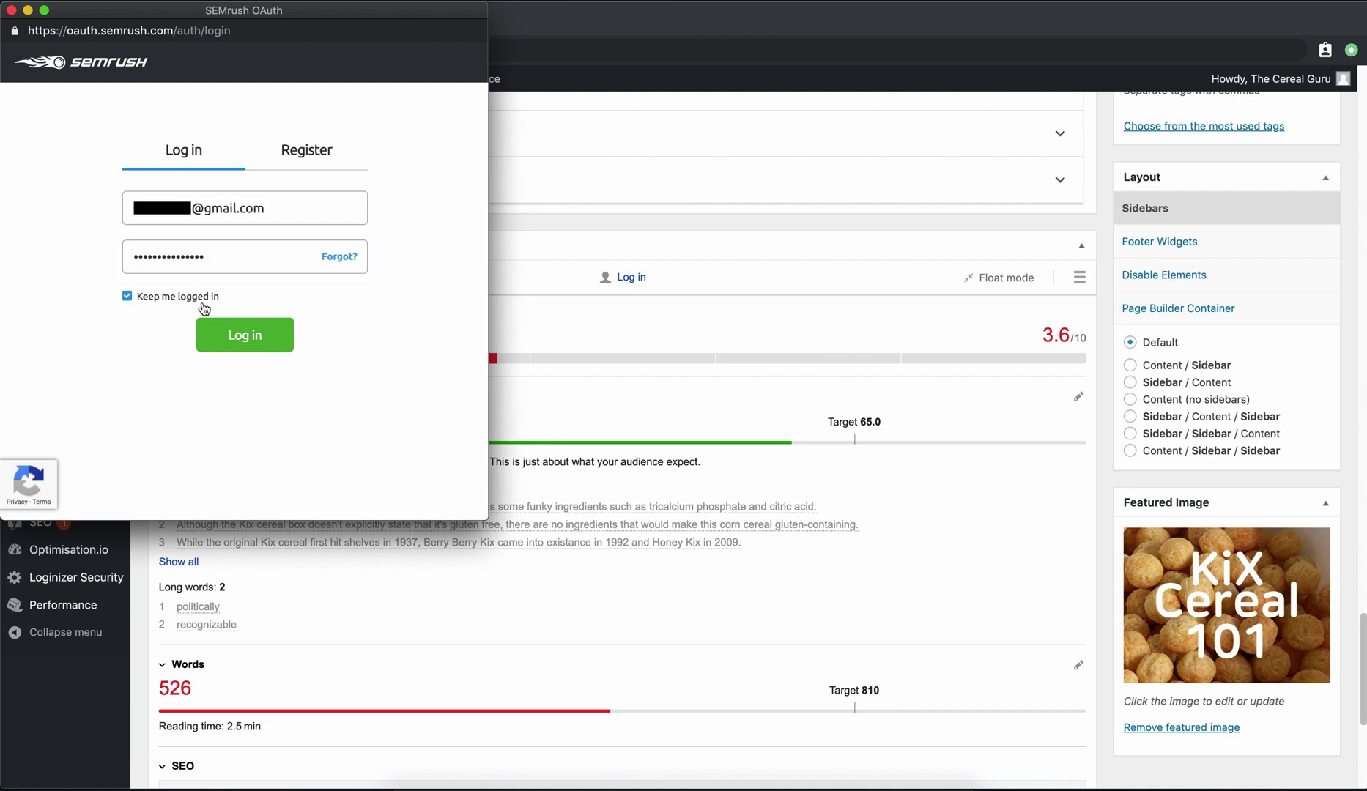
pyautogui.click(243, 337)
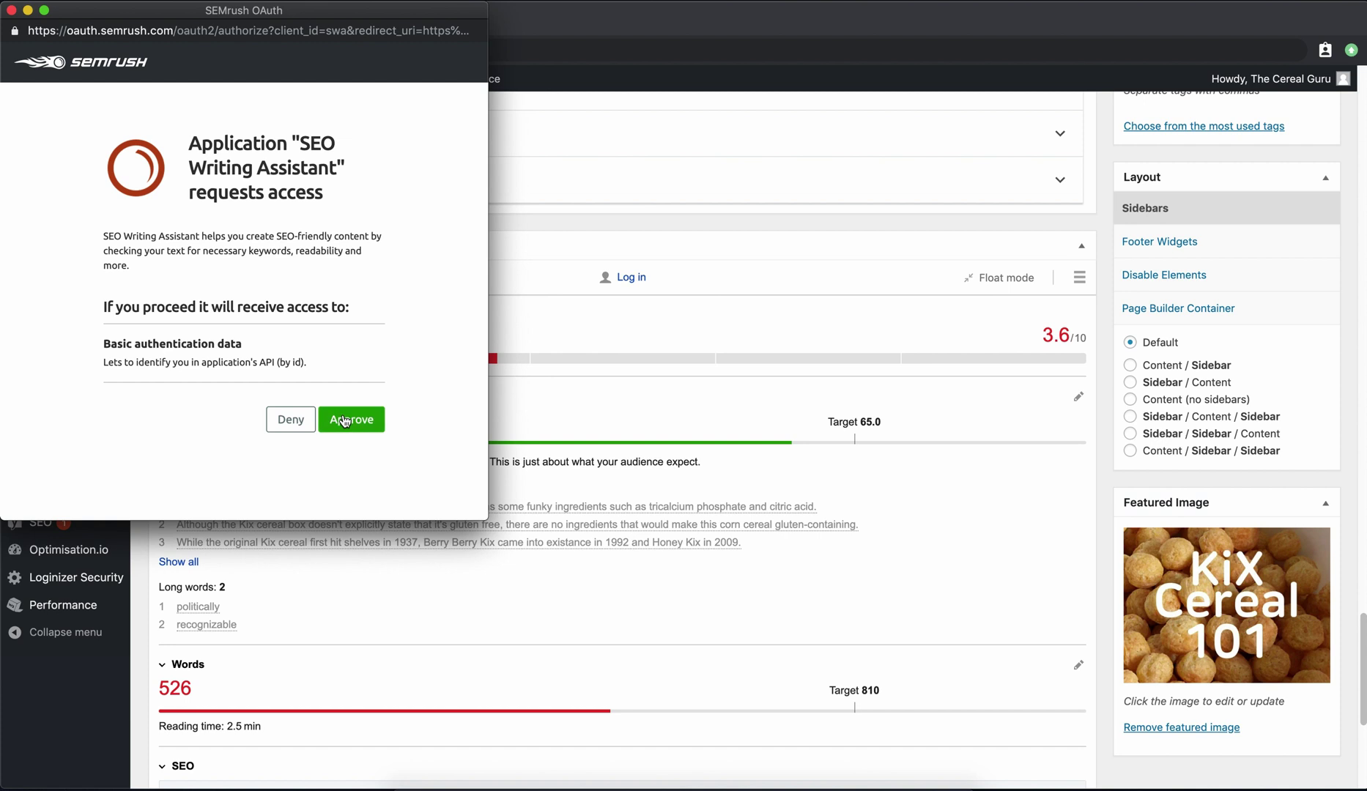
pyautogui.click(344, 420)
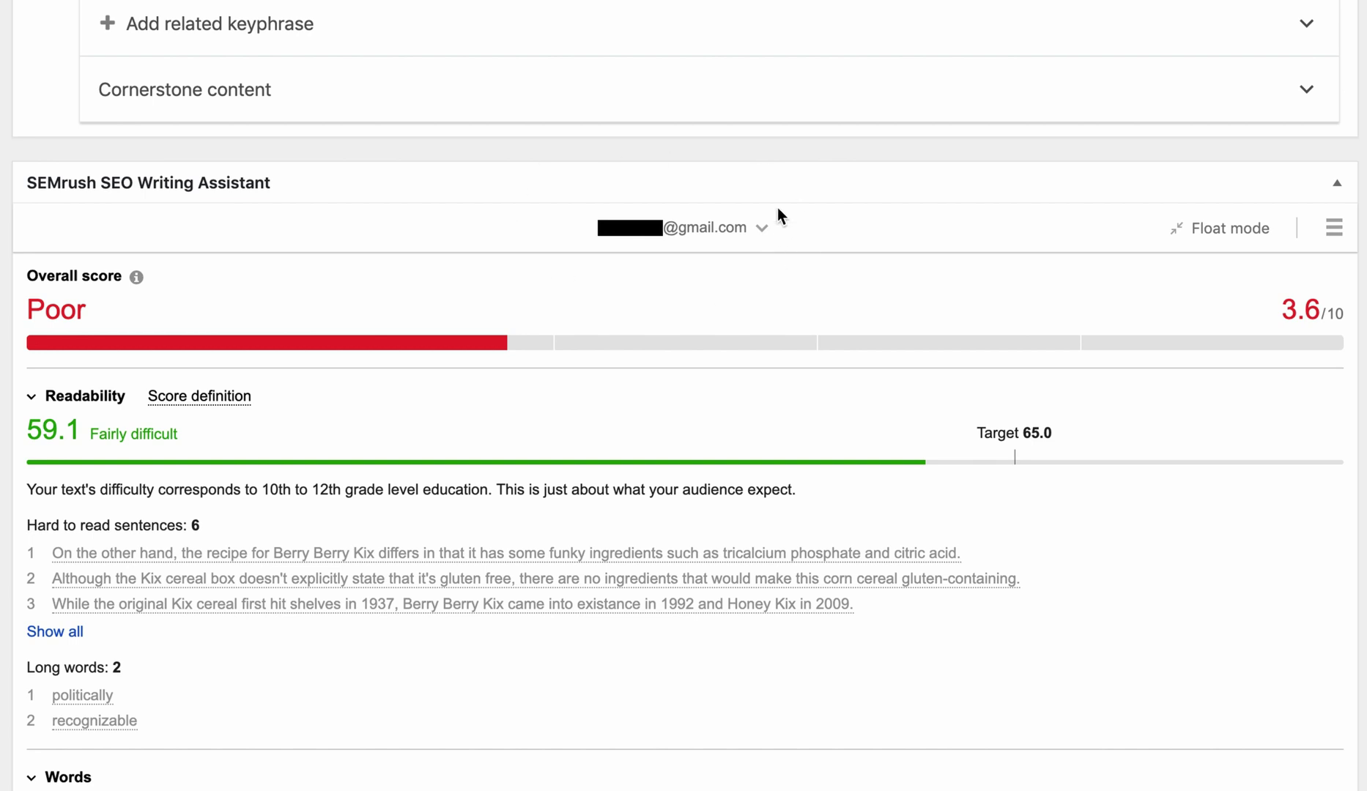
# Request new recommendations for the keyword 'kix cereal', targeting United States (Desktop).
pyautogui.scroll(-3, 588, 393)
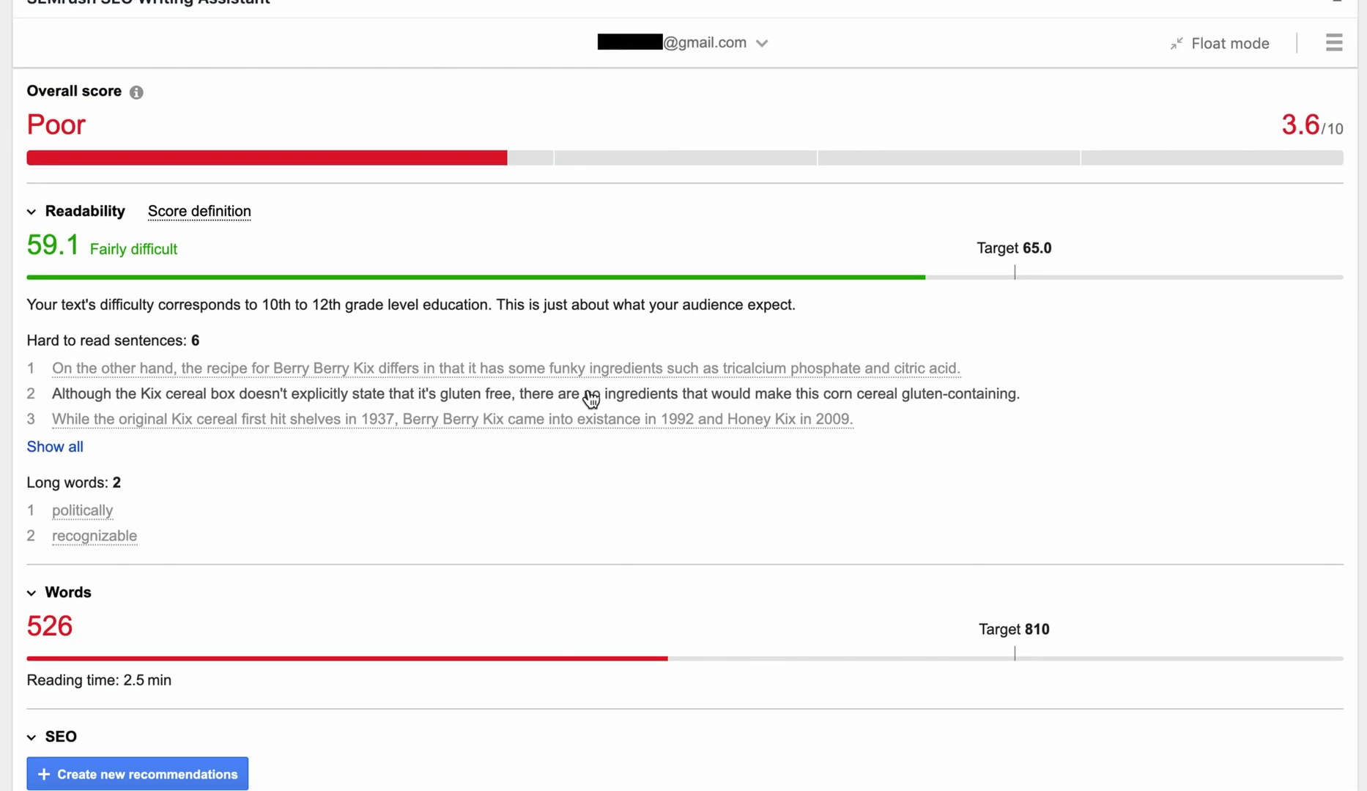
pyautogui.scroll(-8, 590, 398)
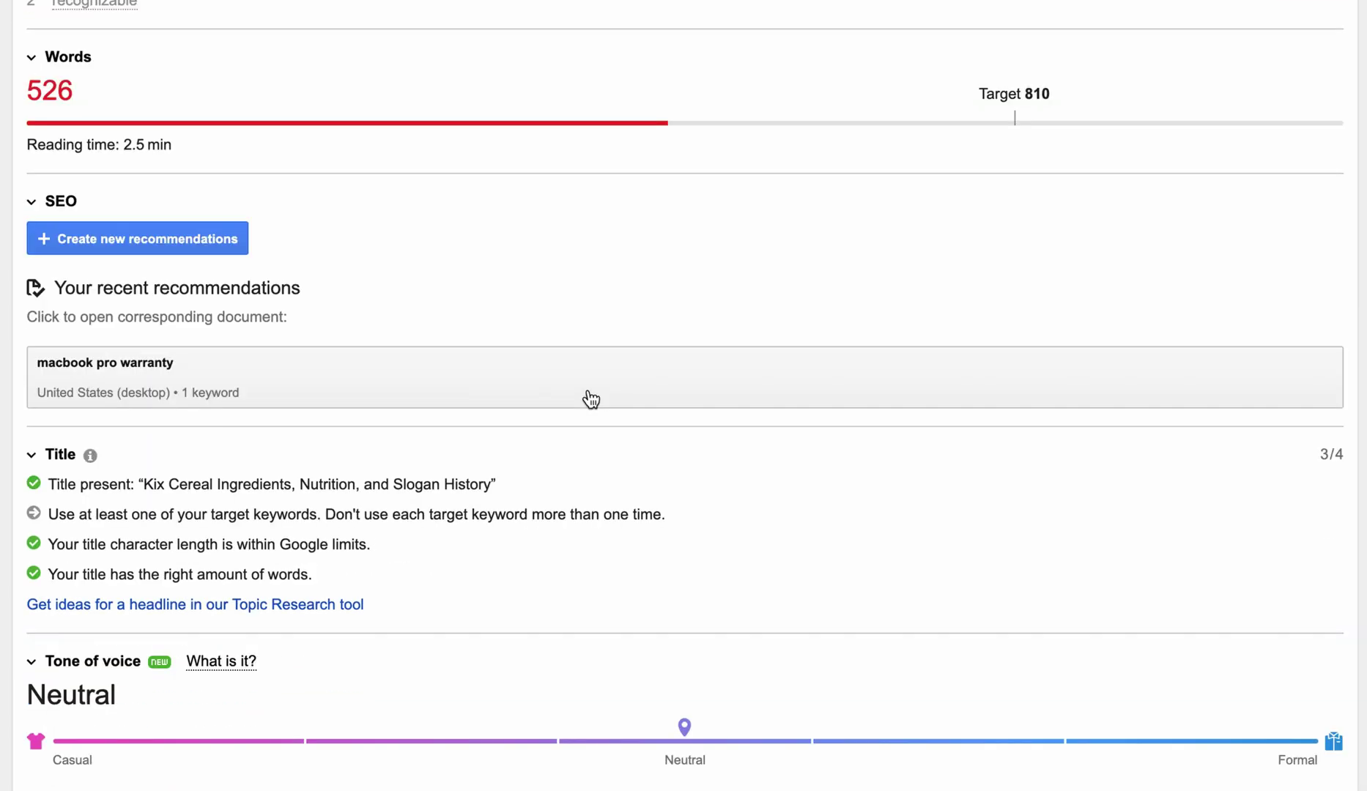
pyautogui.click(210, 251)
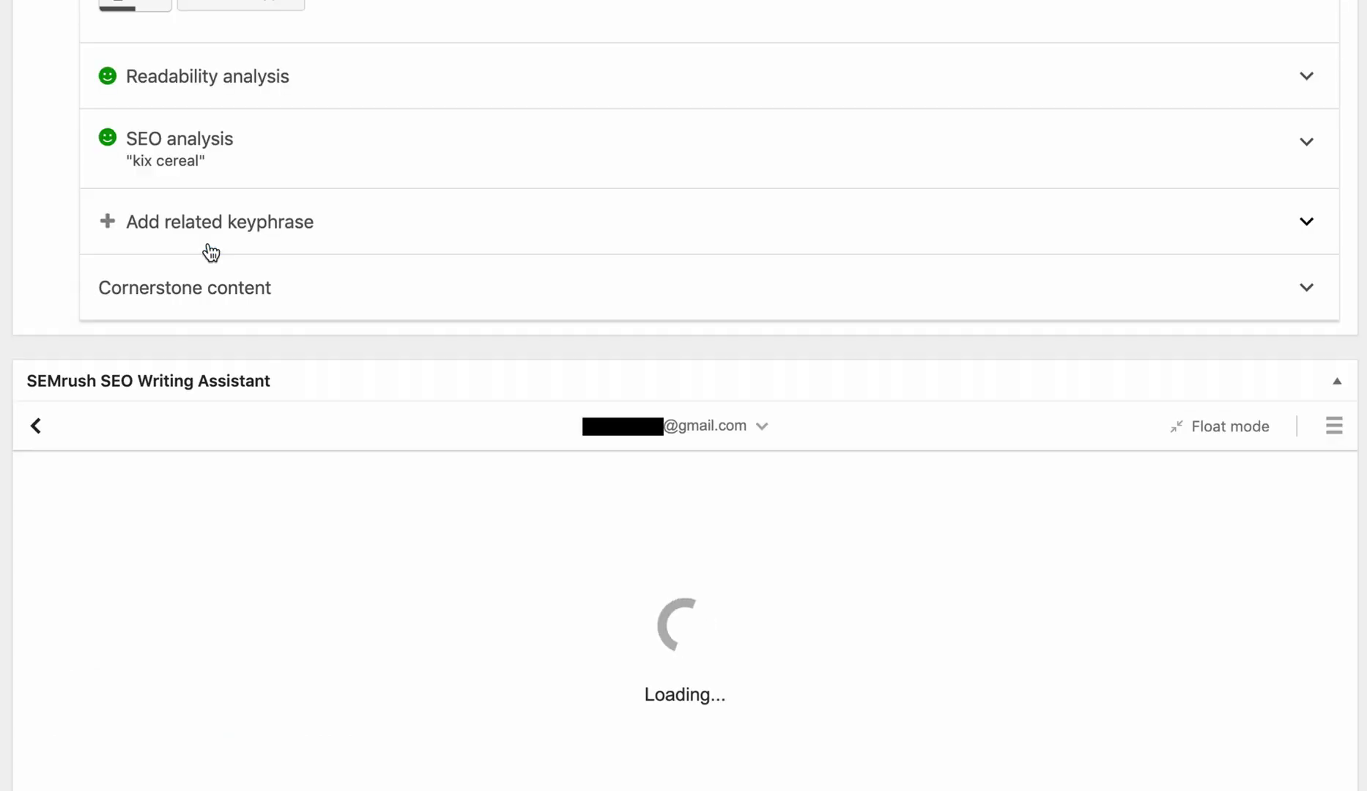
pyautogui.click(196, 478)
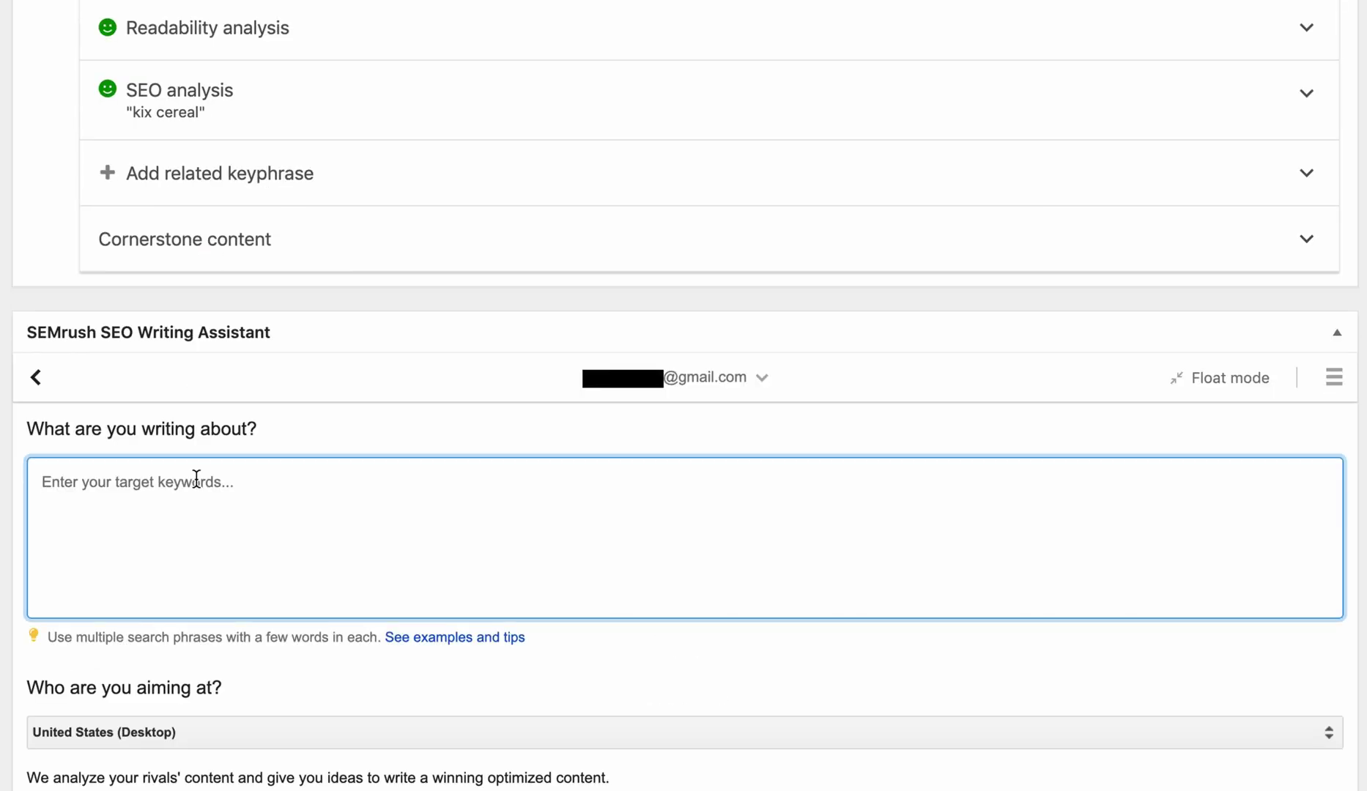
pyautogui.write('kix cerea')
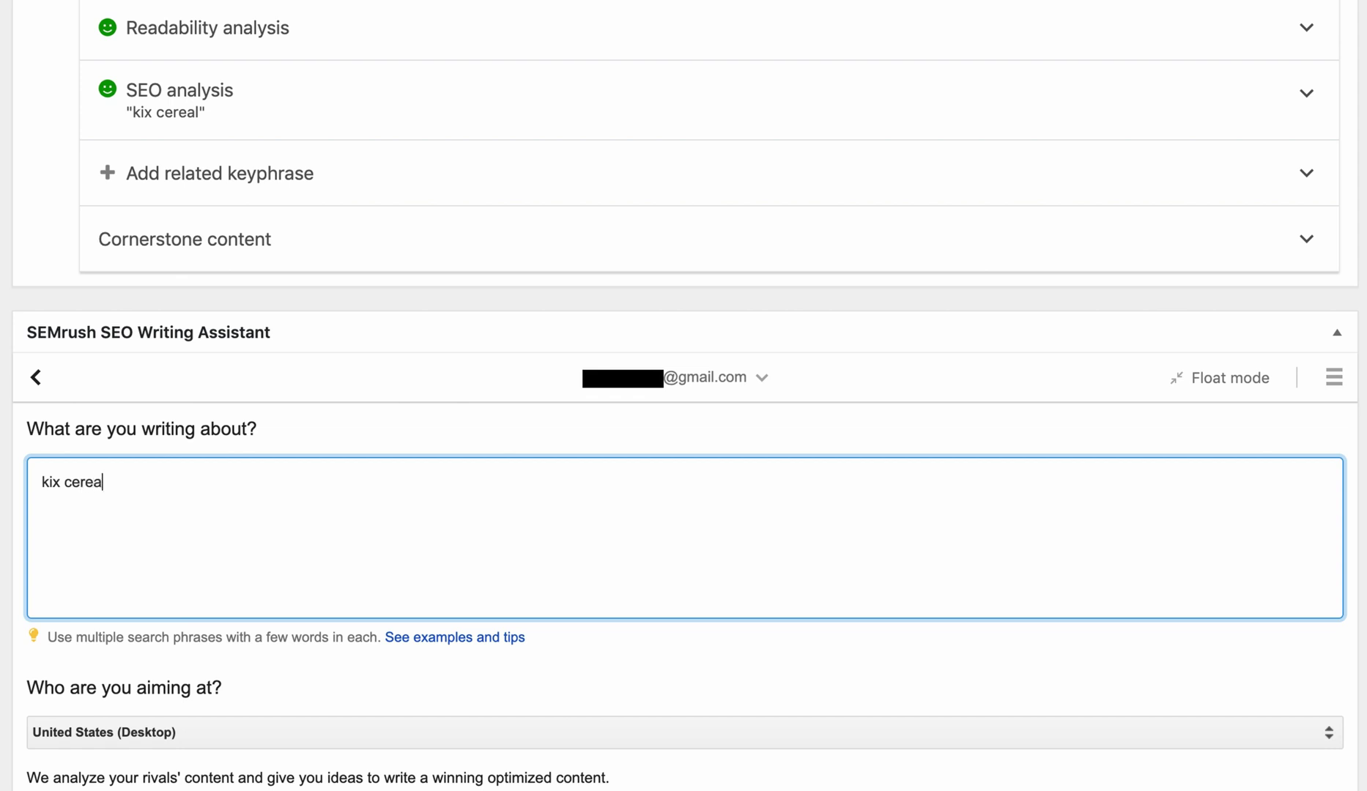
pyautogui.write('l')
pyautogui.scroll(-3, 159, 540)
pyautogui.click(126, 731)
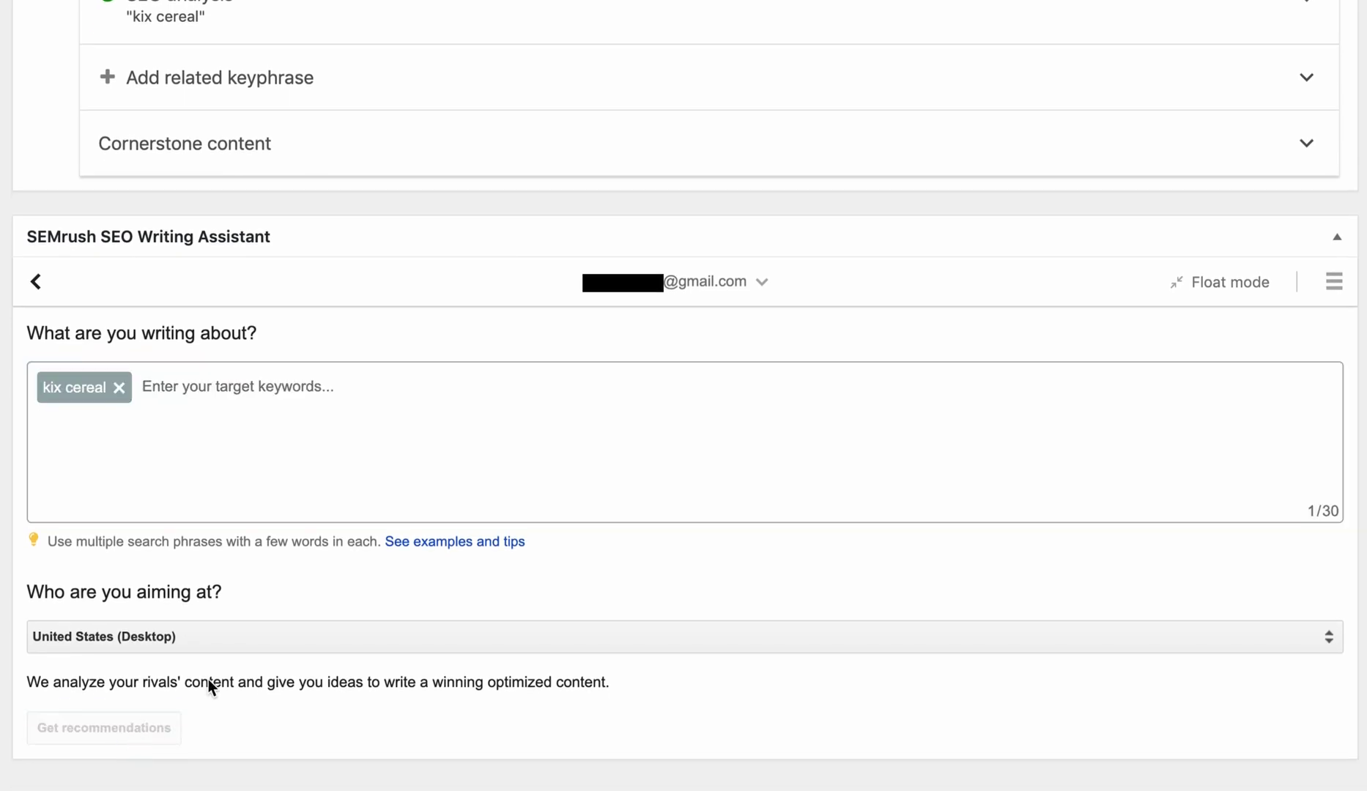
# Scroll to the top of the panel to view the Perfect 8.2/10 score and 683-word target.
pyautogui.scroll(3, 496, 420)
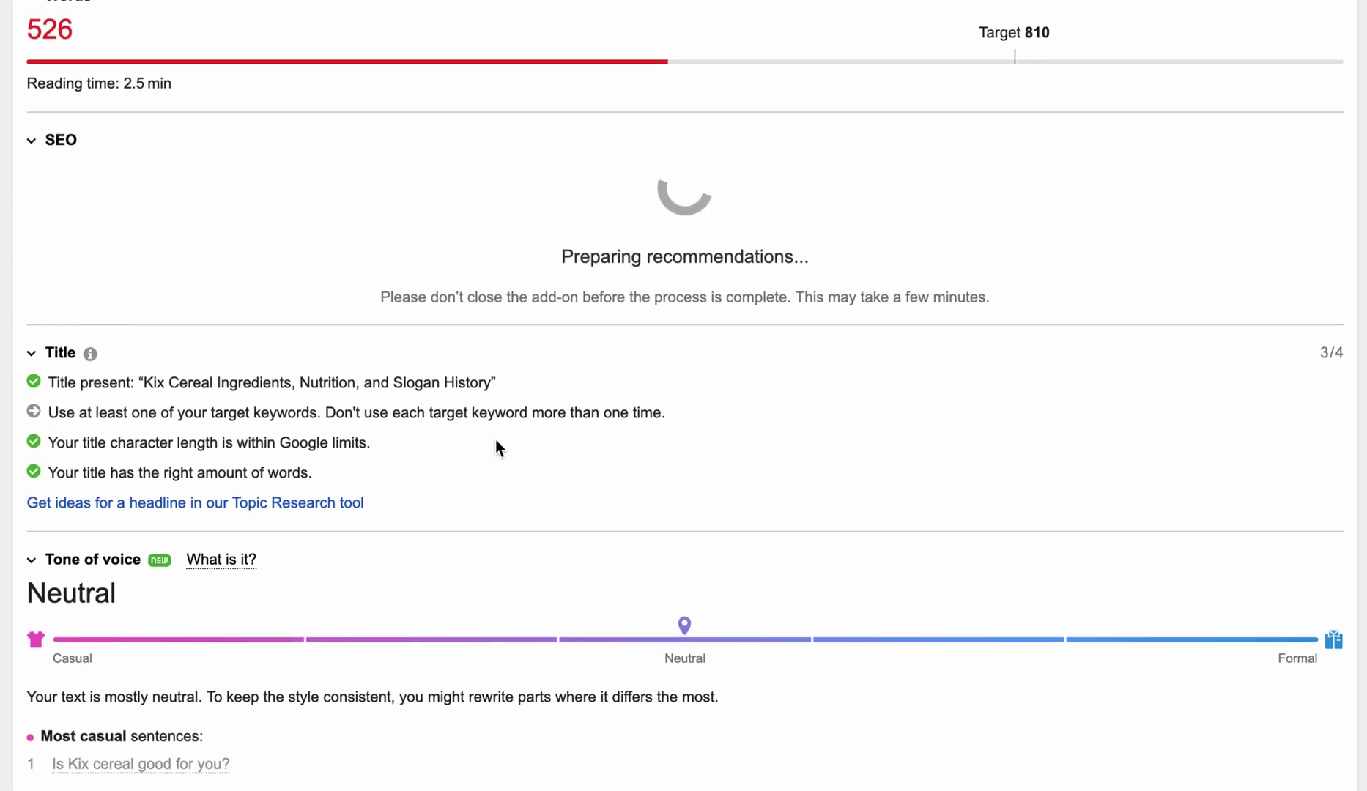
pyautogui.scroll(9, 496, 442)
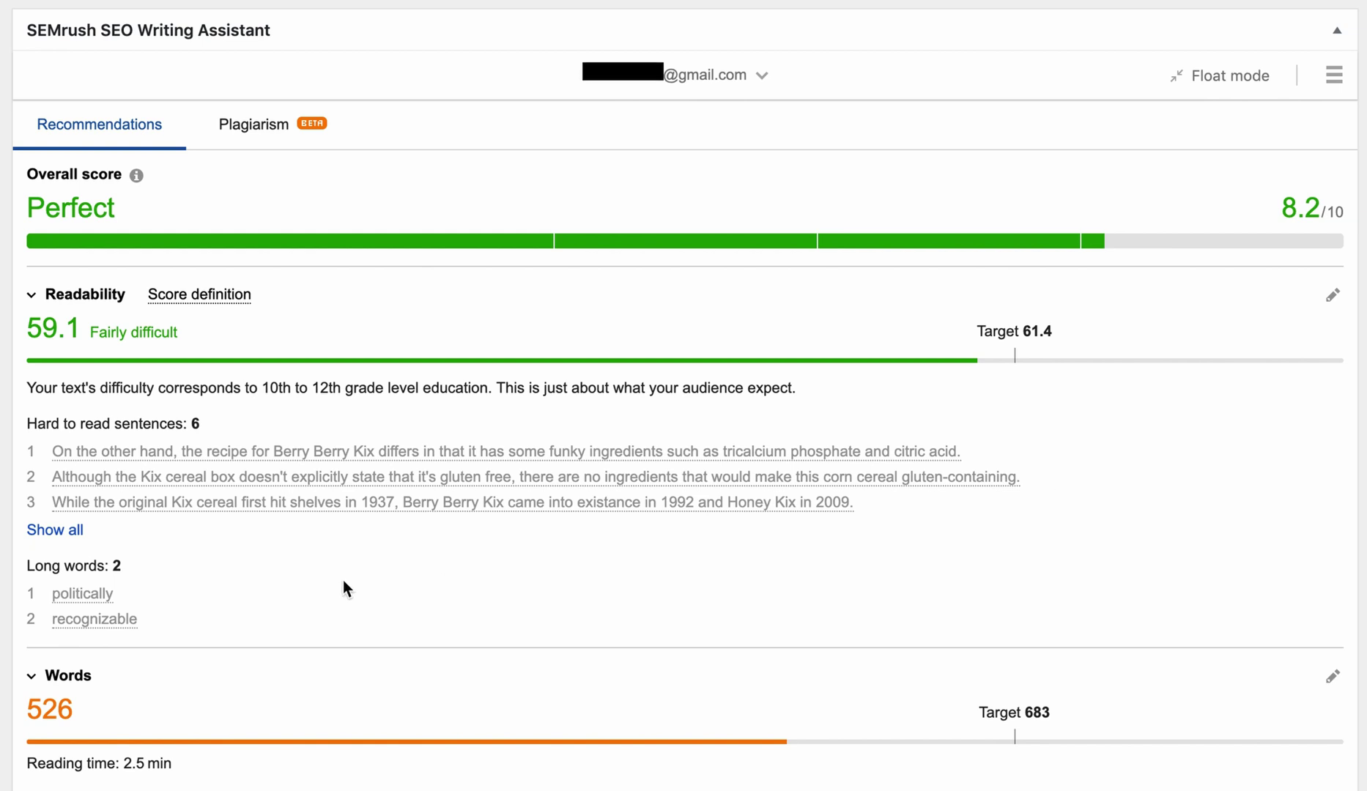
pyautogui.scroll(-2, 345, 584)
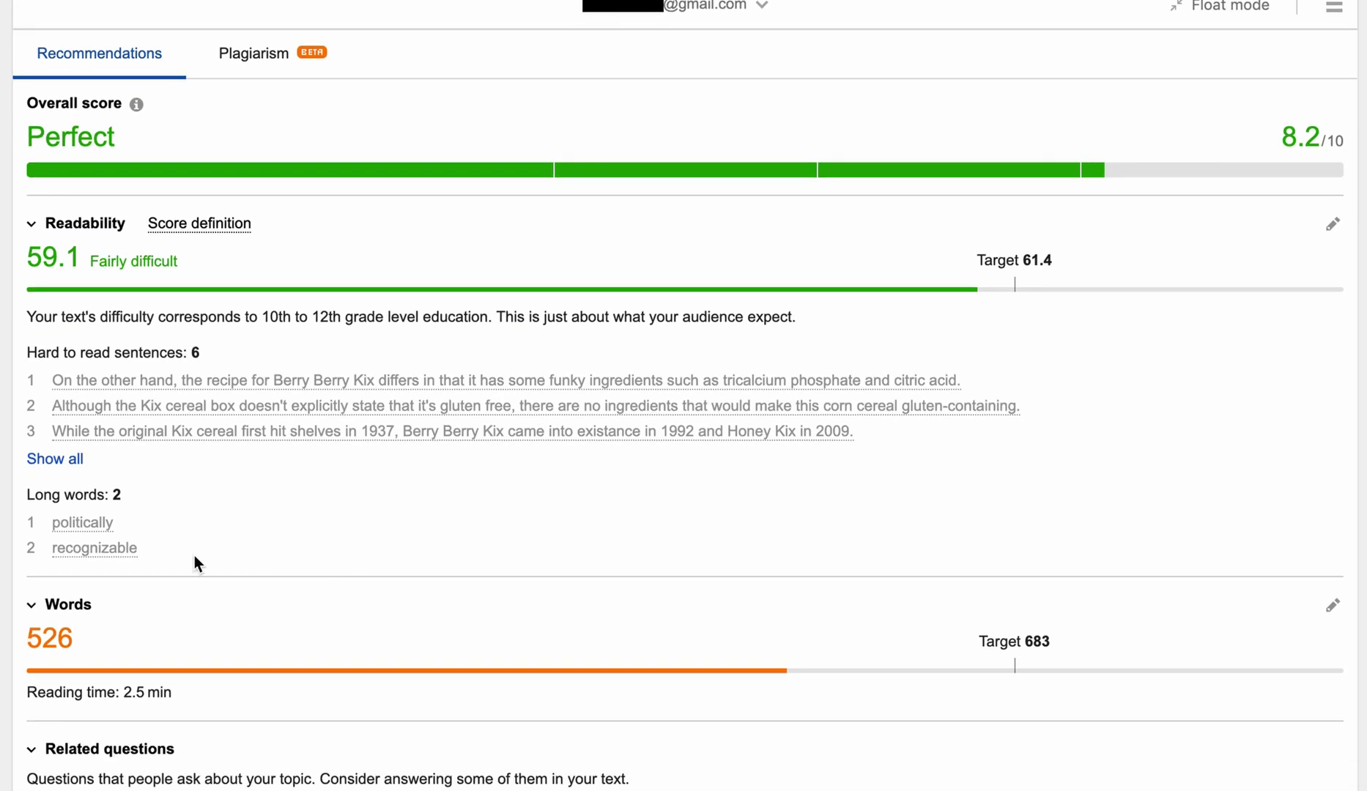
pyautogui.scroll(-5, 233, 554)
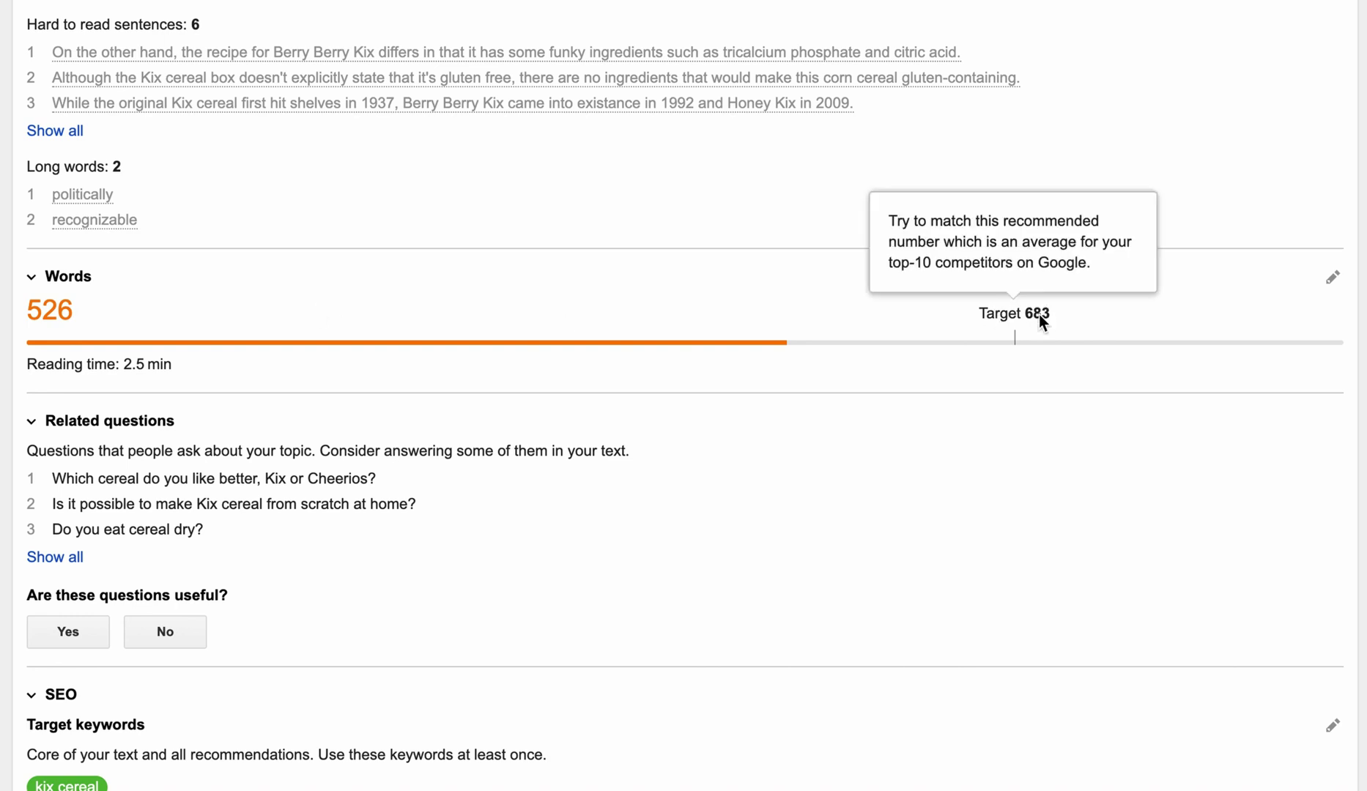
pyautogui.scroll(-3, 359, 372)
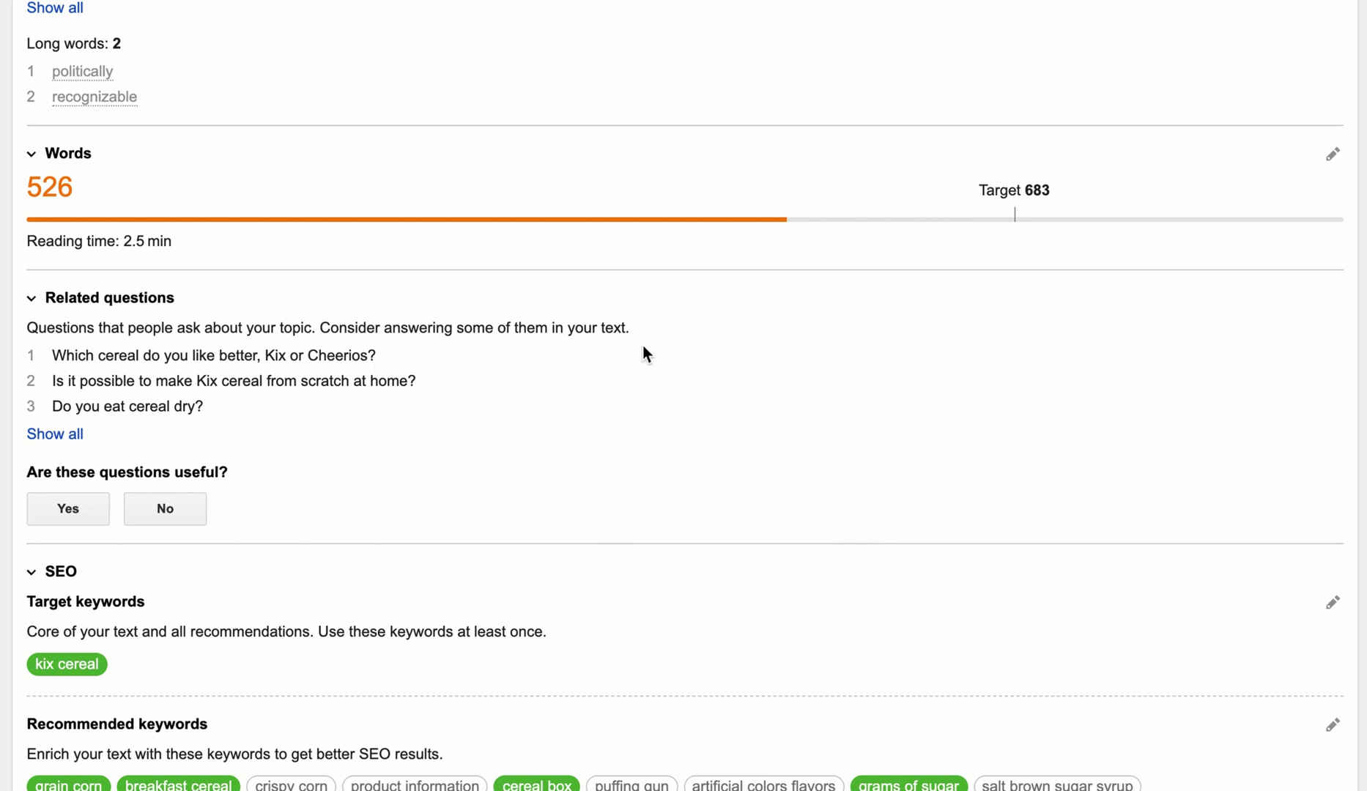
pyautogui.click(53, 435)
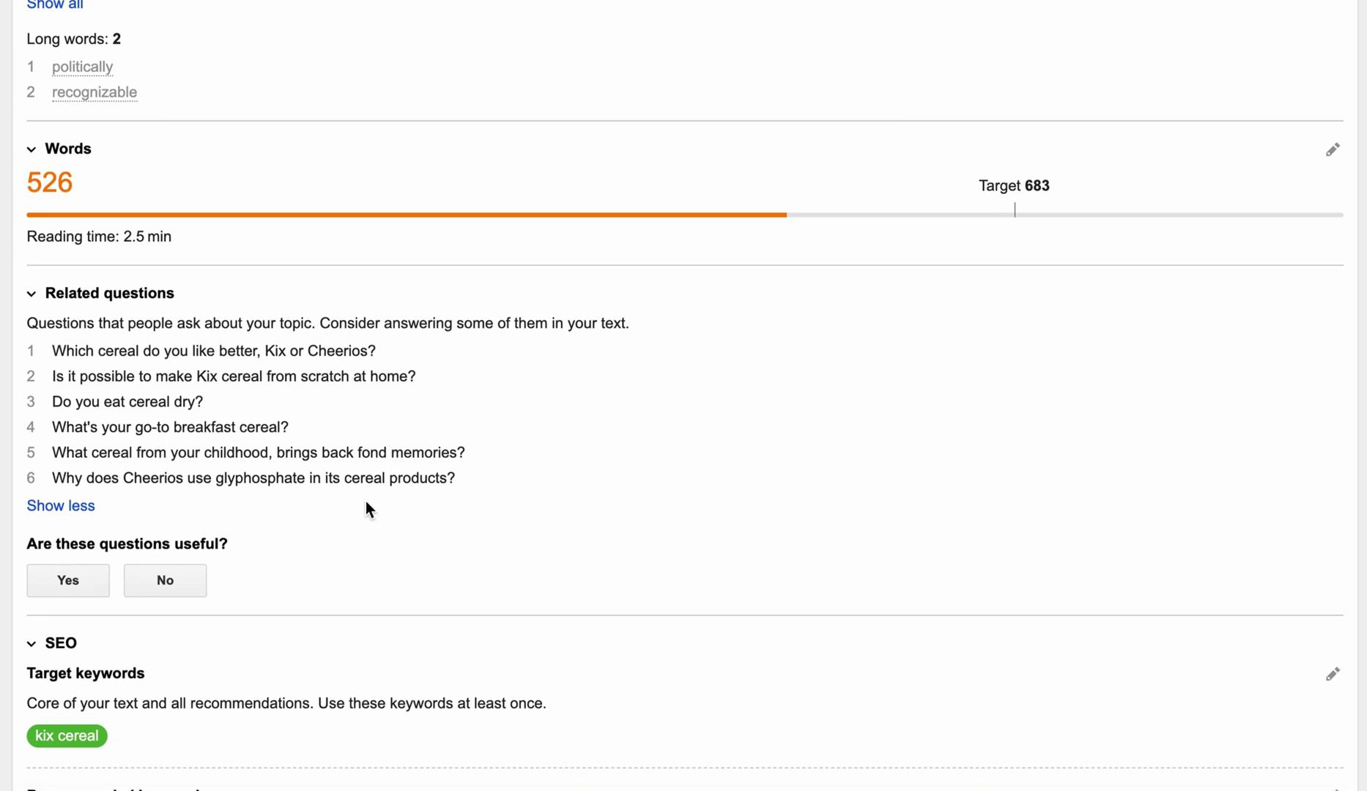
pyautogui.scroll(-1, 365, 510)
pyautogui.click(167, 549)
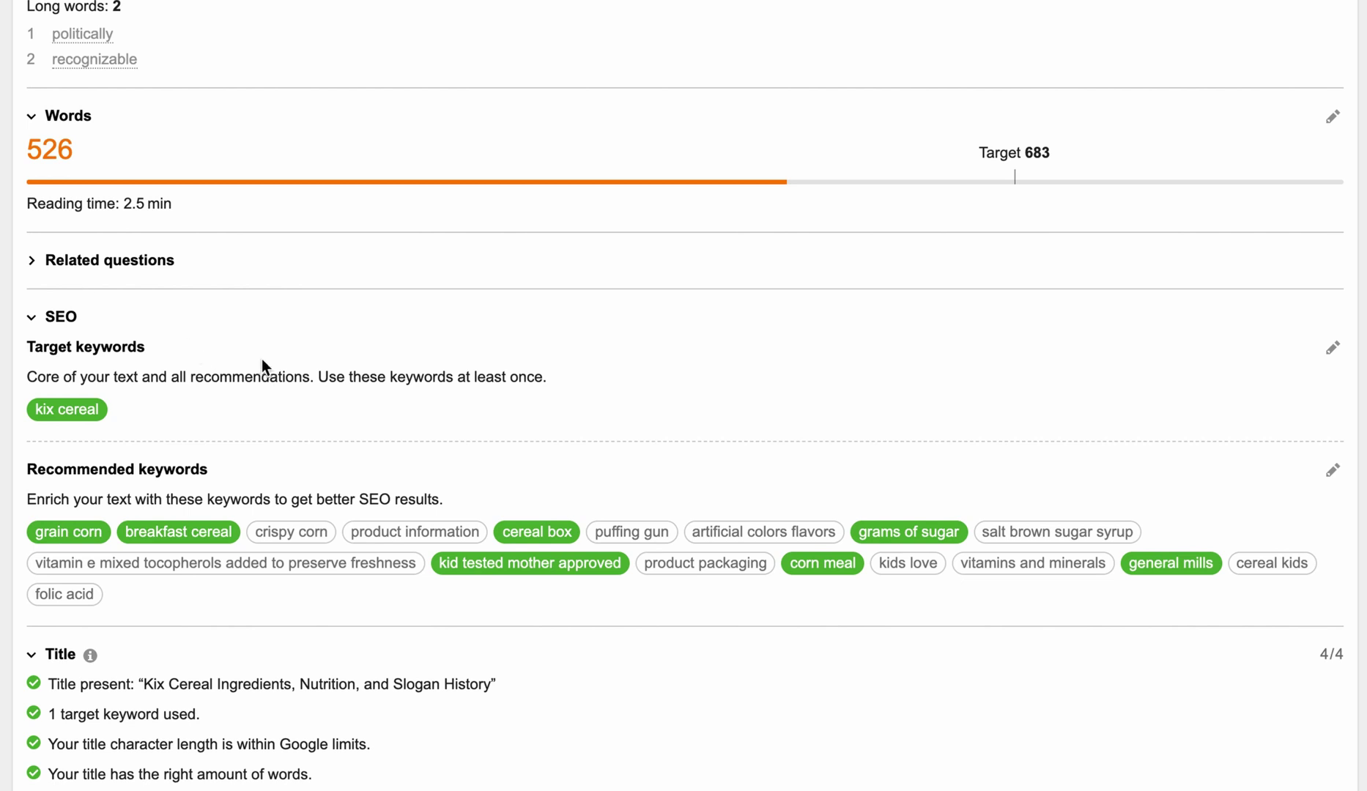
pyautogui.scroll(-2, 171, 361)
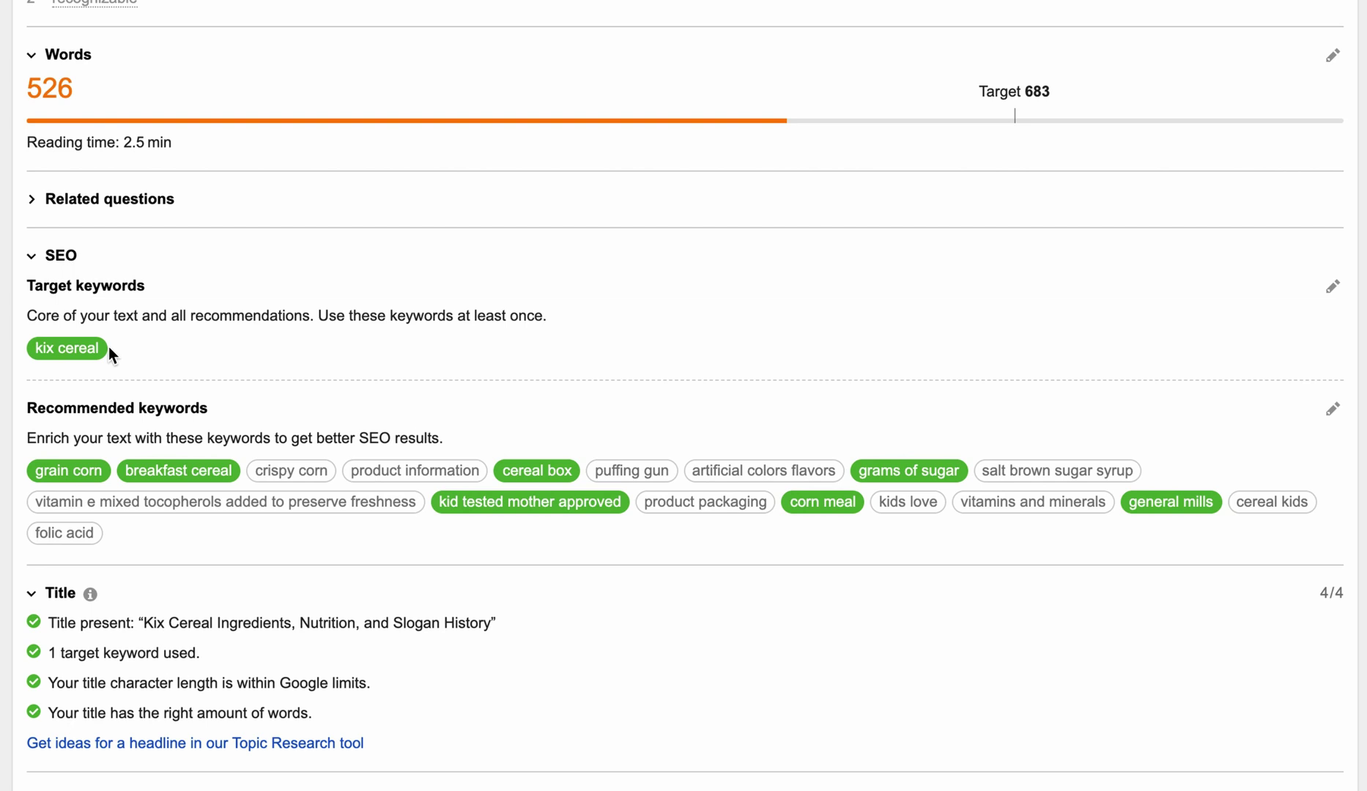
pyautogui.scroll(-1, 1222, 242)
pyautogui.click(1333, 258)
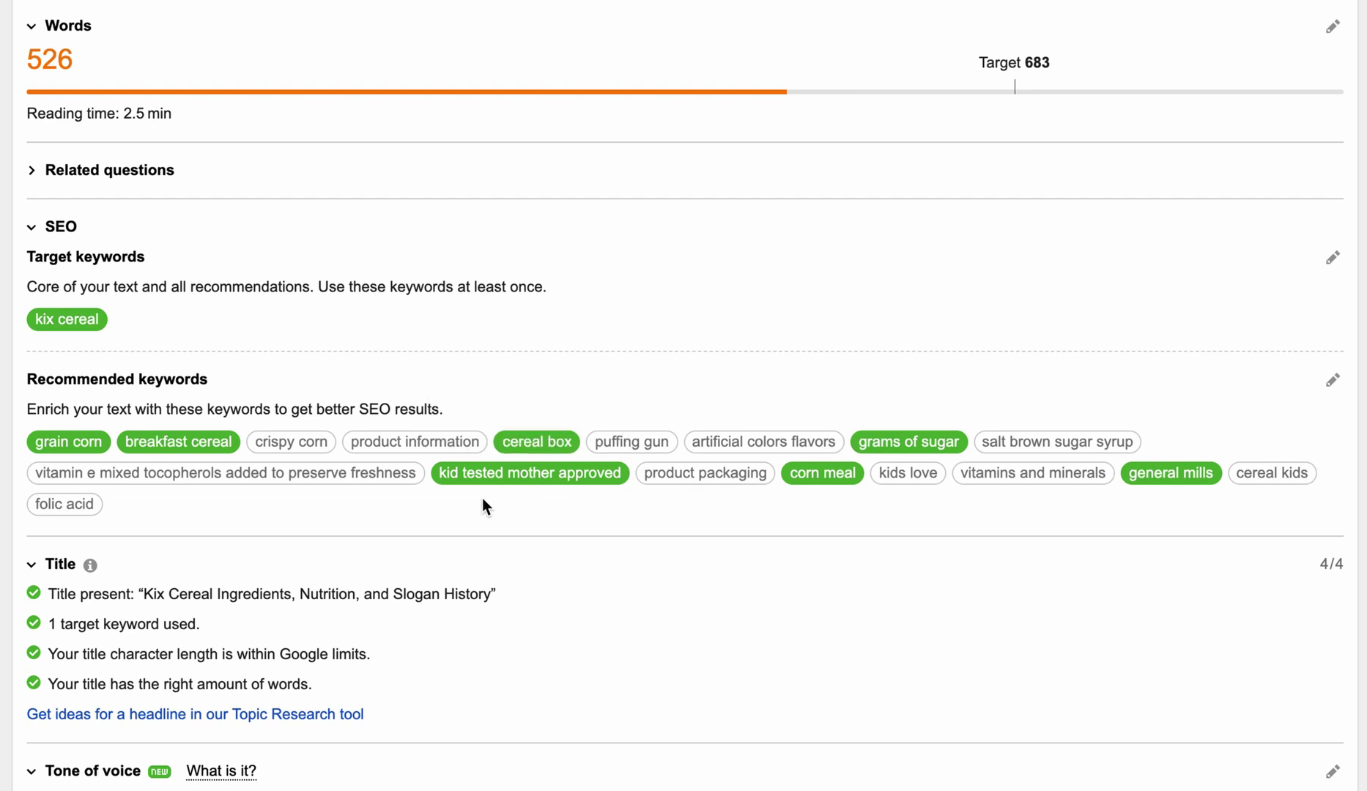
pyautogui.scroll(-3, 271, 539)
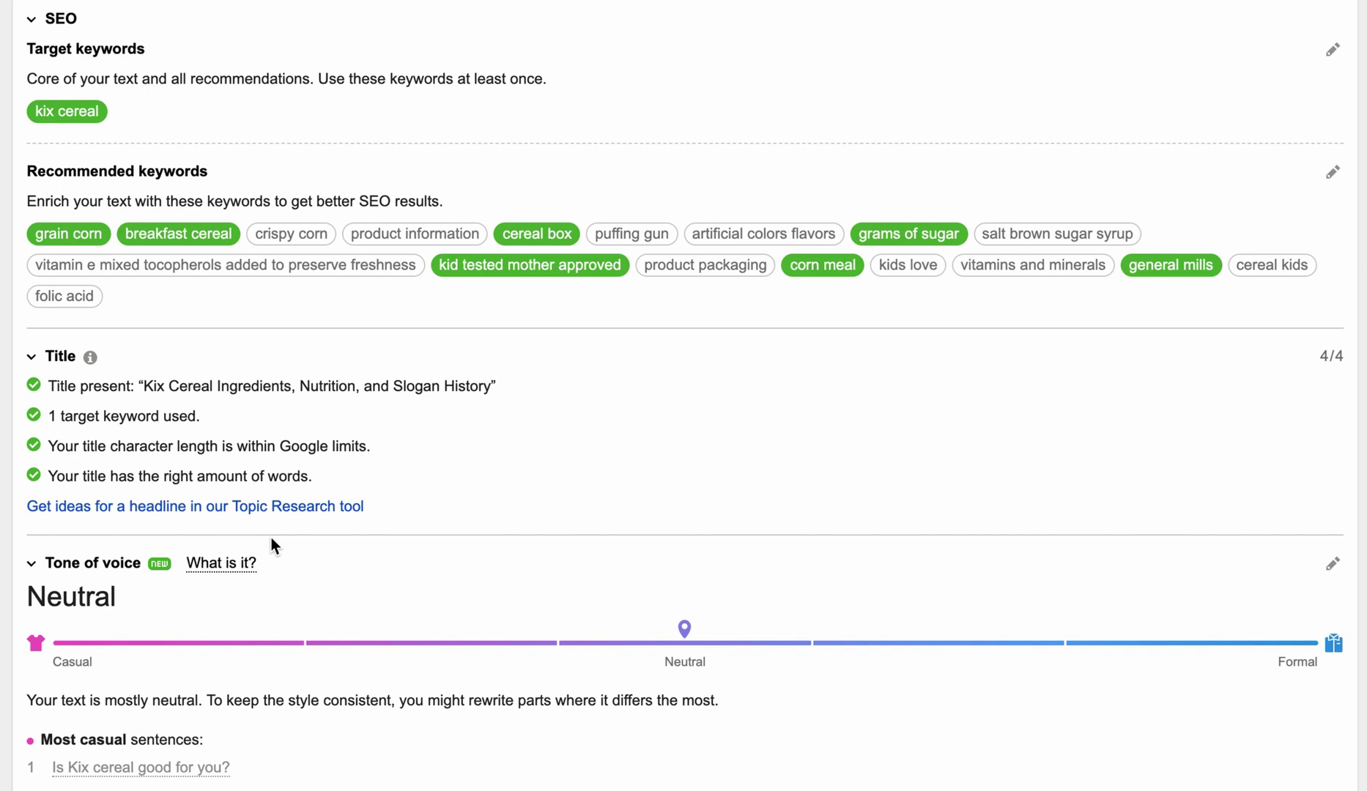
pyautogui.scroll(-2, 549, 478)
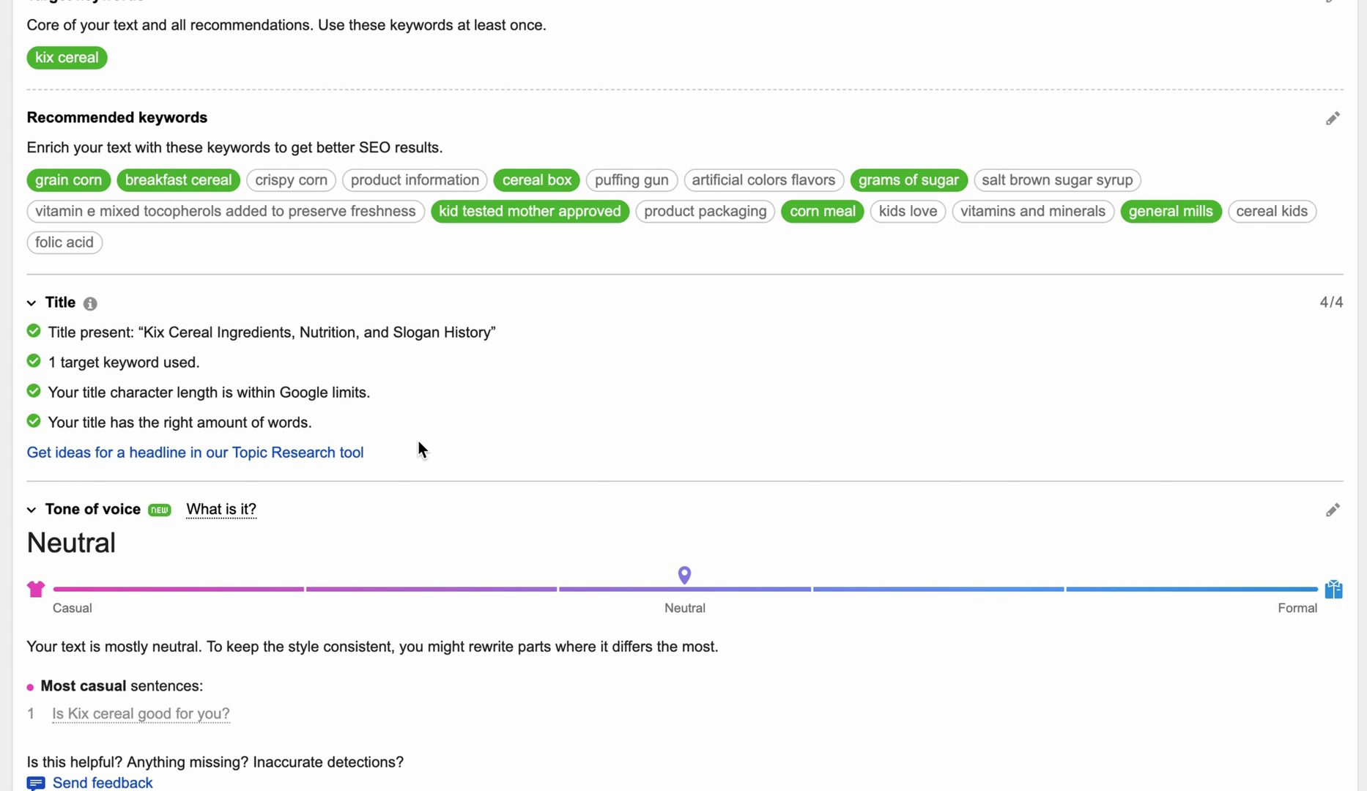
pyautogui.scroll(-3, 415, 442)
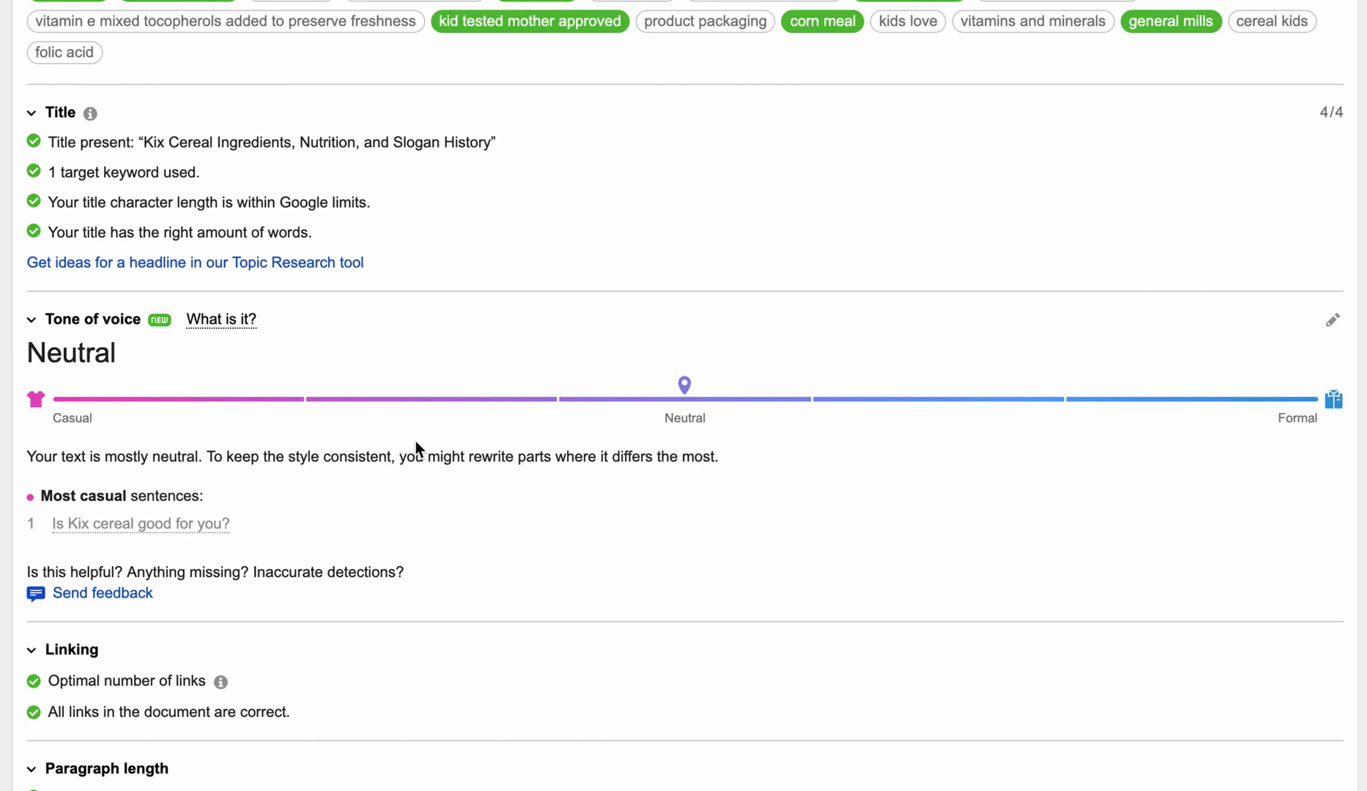
pyautogui.moveTo(270, 521)
pyautogui.scroll(-2, 296, 724)
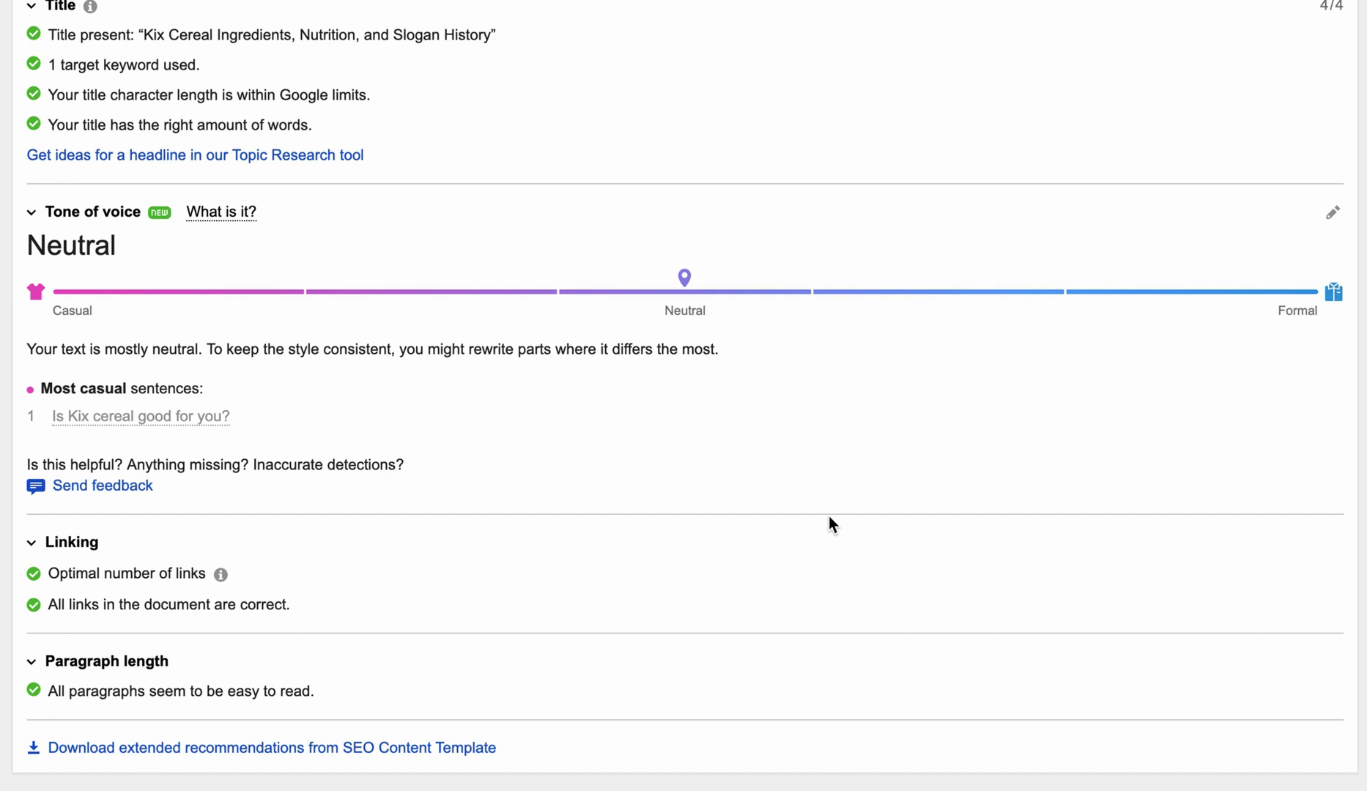
pyautogui.scroll(15, 829, 516)
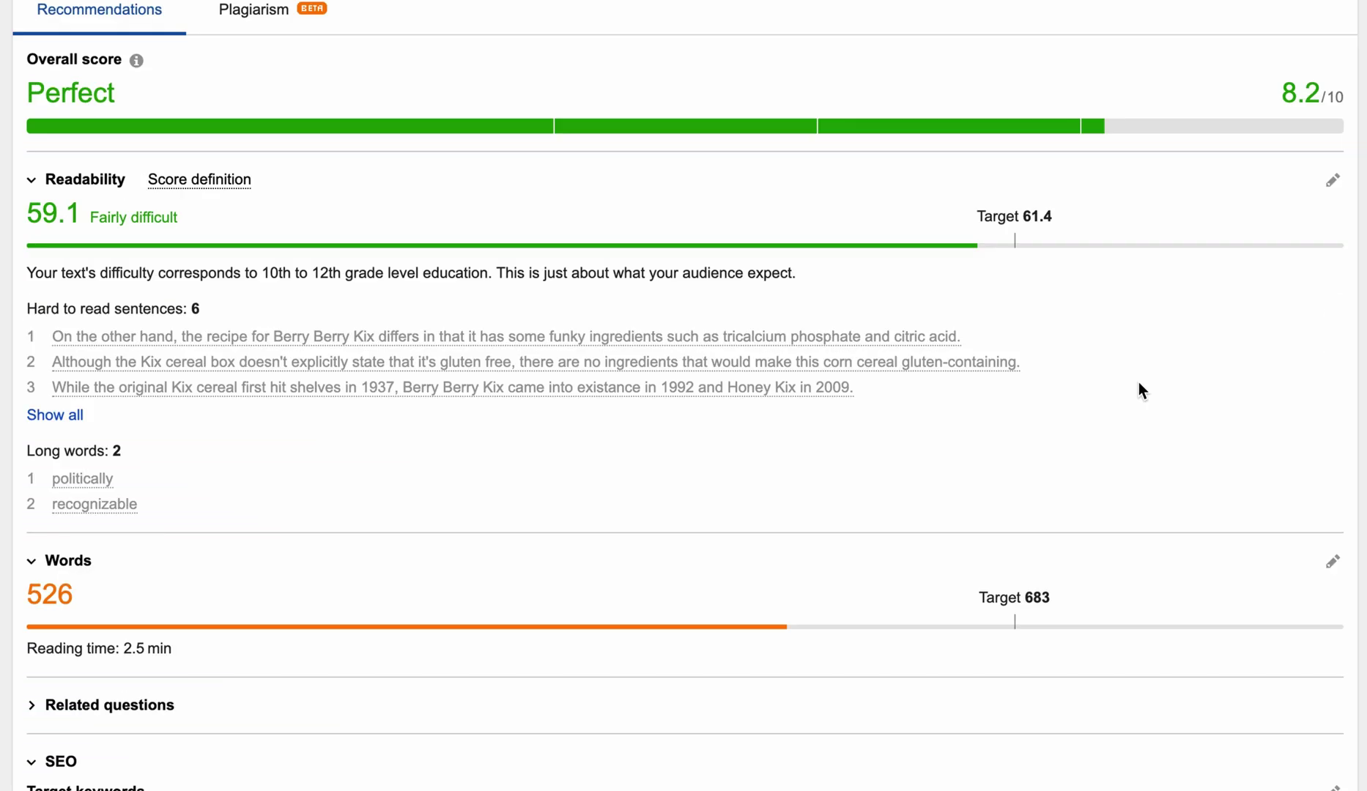
pyautogui.moveTo(1039, 218)
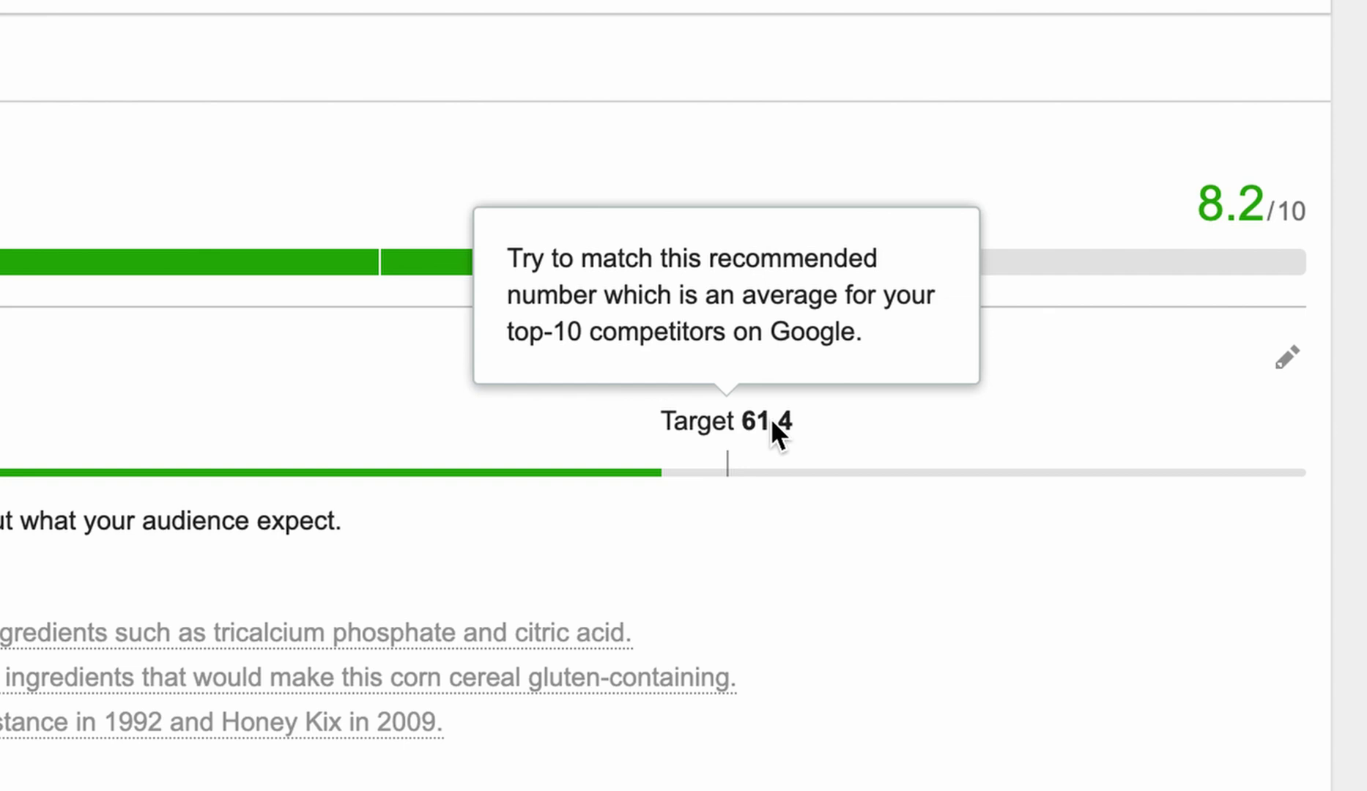
pyautogui.scroll(-5, 772, 419)
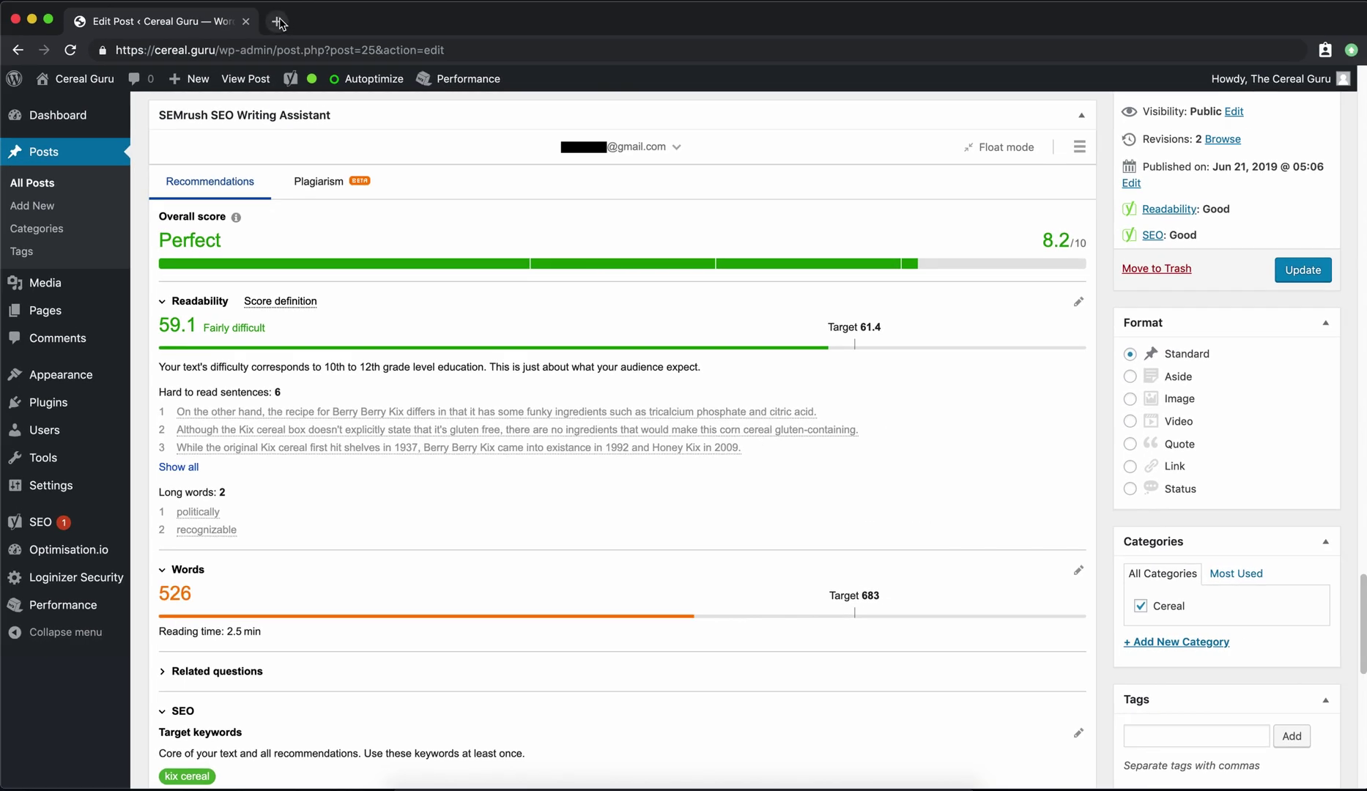
# Load semrush.com in a new browser tab and switch to the SEO Toolkit.
pyautogui.click(279, 22)
pyautogui.write('semrus')
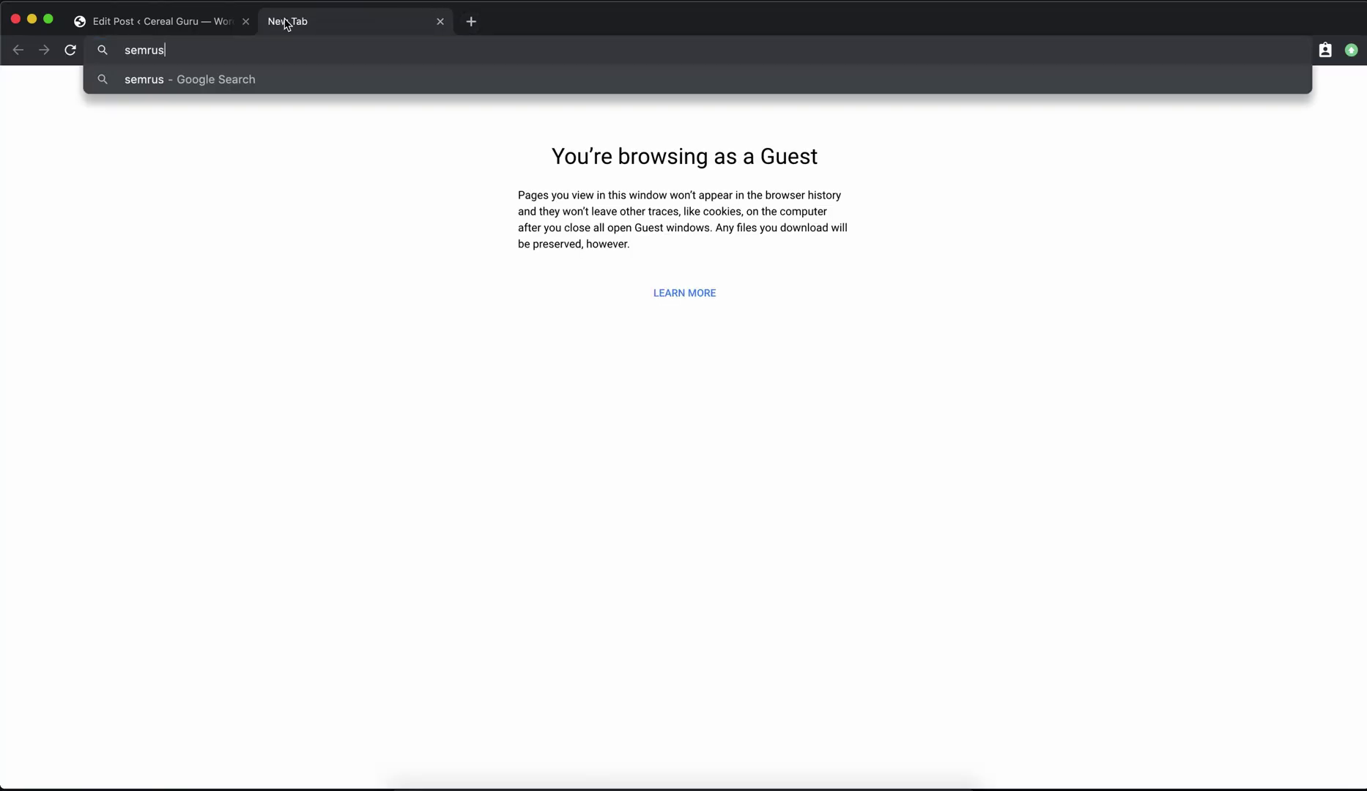
pyautogui.write('h.com')
pyautogui.press('Return')
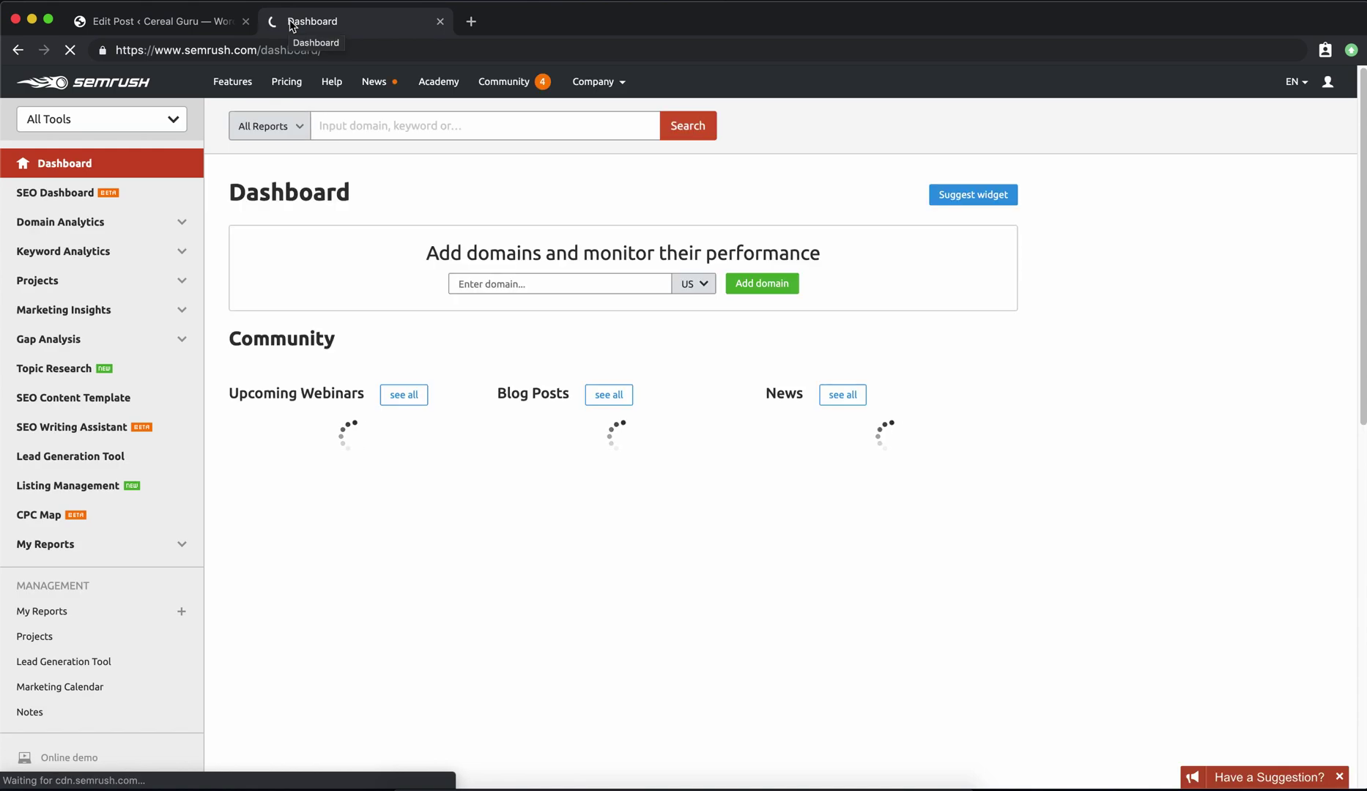
pyautogui.click(169, 121)
pyautogui.click(156, 158)
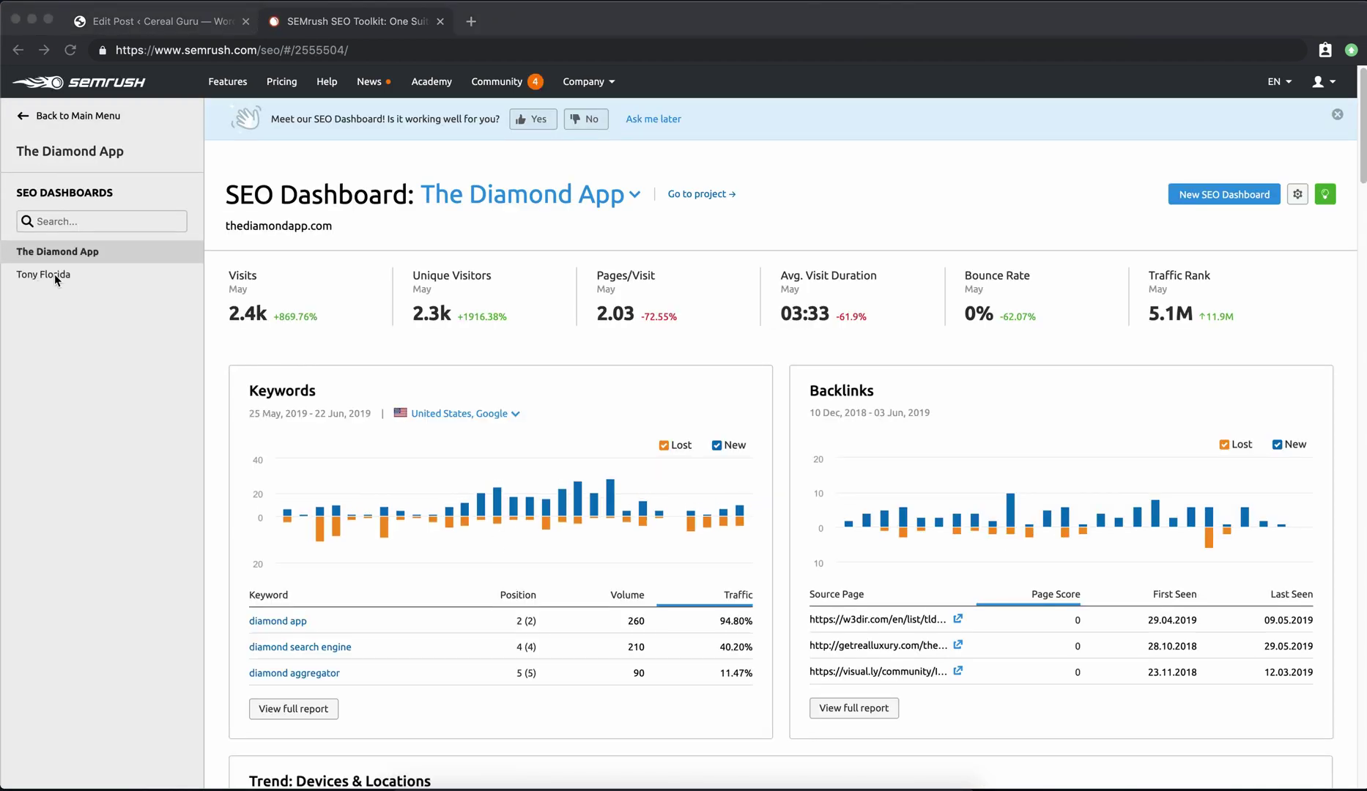
# Create the 'Cereal Guru' project for cereal.guru and open its dashboard.
pyautogui.click(1197, 194)
pyautogui.click(716, 375)
pyautogui.write('cereal.guru')
pyautogui.press('Tab')
pyautogui.write('Cereal Guru')
pyautogui.click(611, 529)
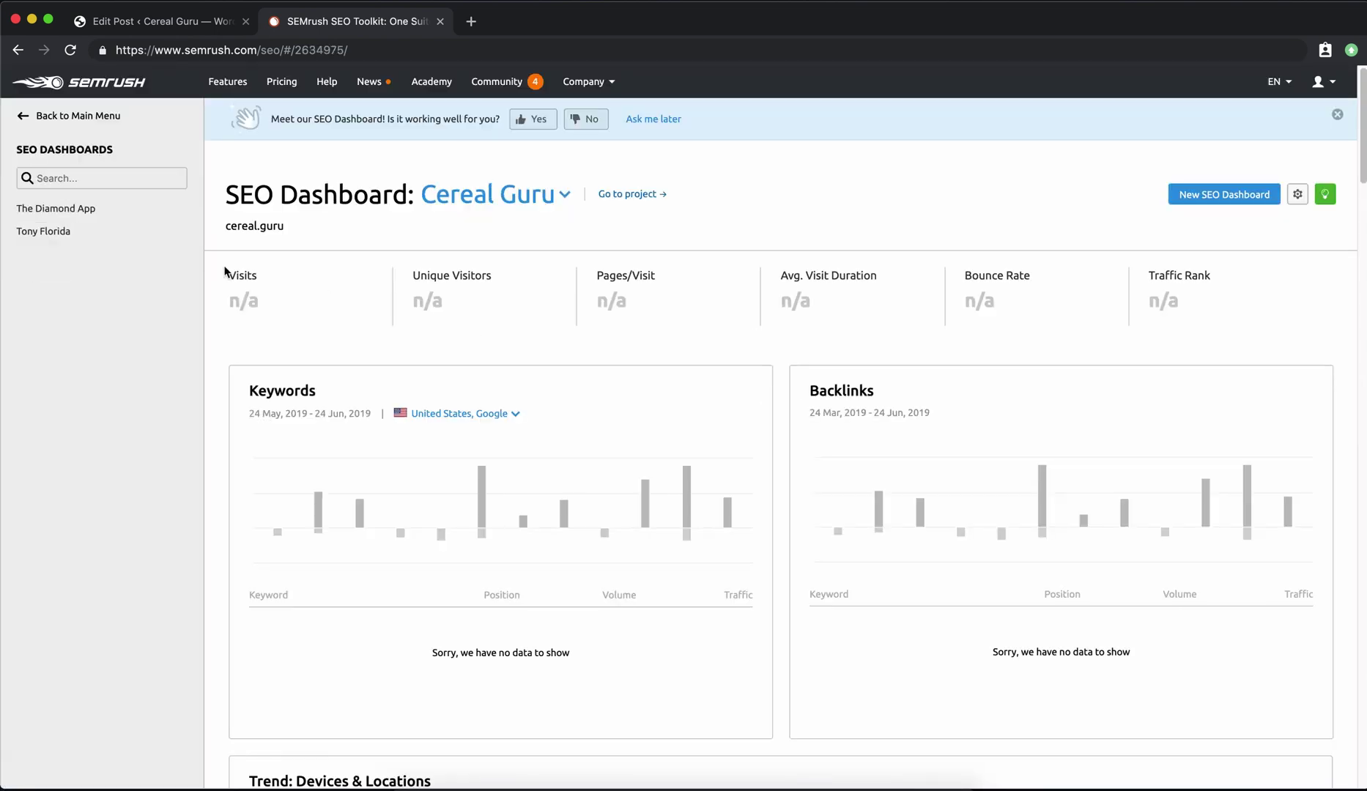
pyautogui.click(70, 51)
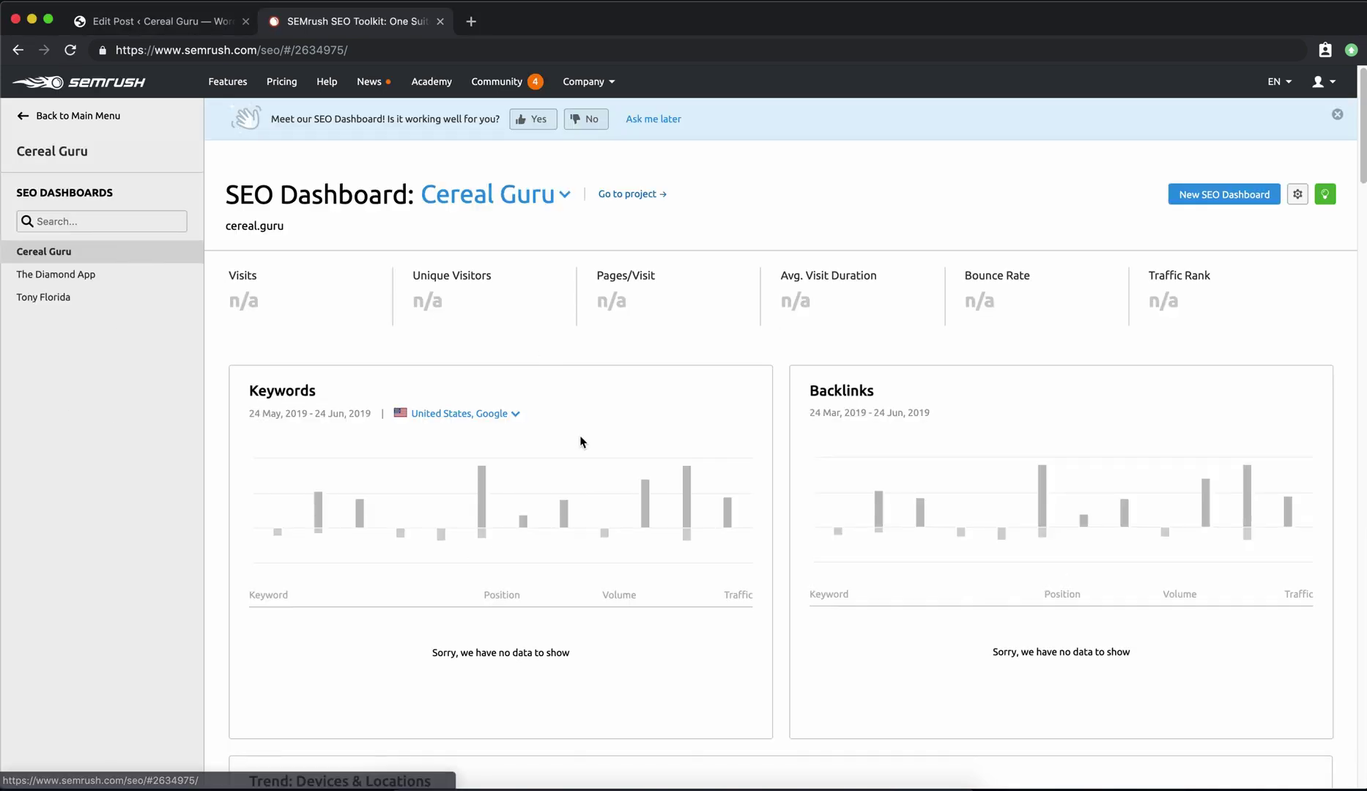
pyautogui.click(648, 205)
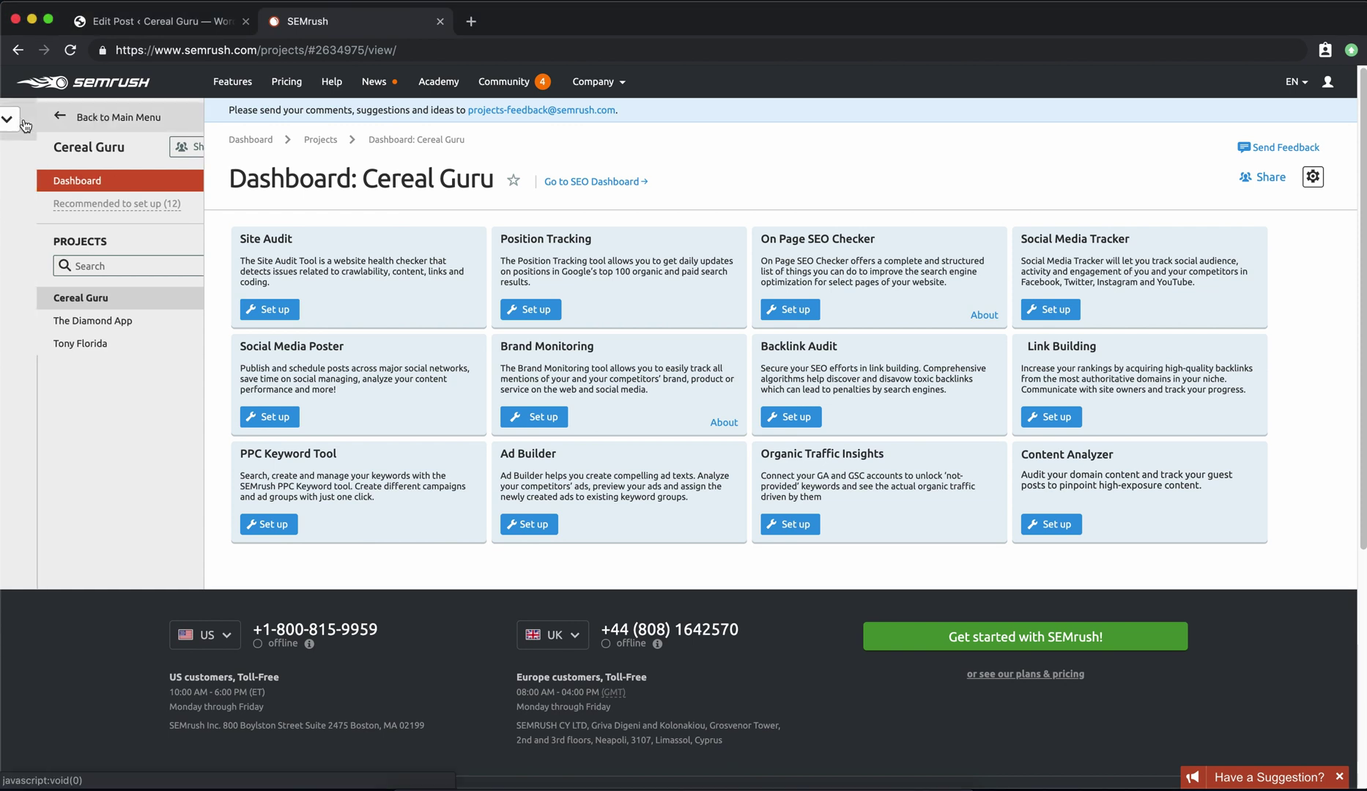
# Open SEO Content Template under On Page & Tech SEO to view kix cereal recommendations.
pyautogui.click(24, 126)
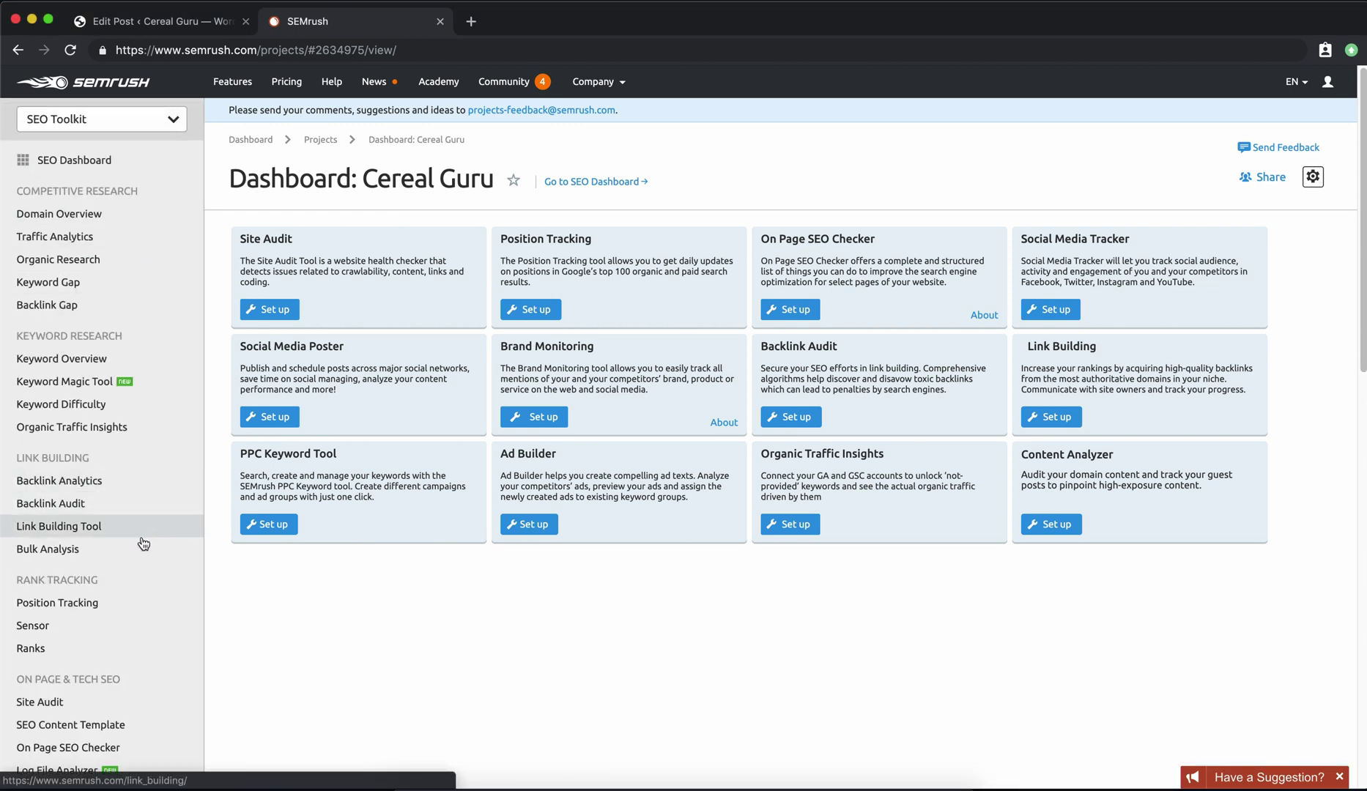
pyautogui.scroll(-2, 145, 602)
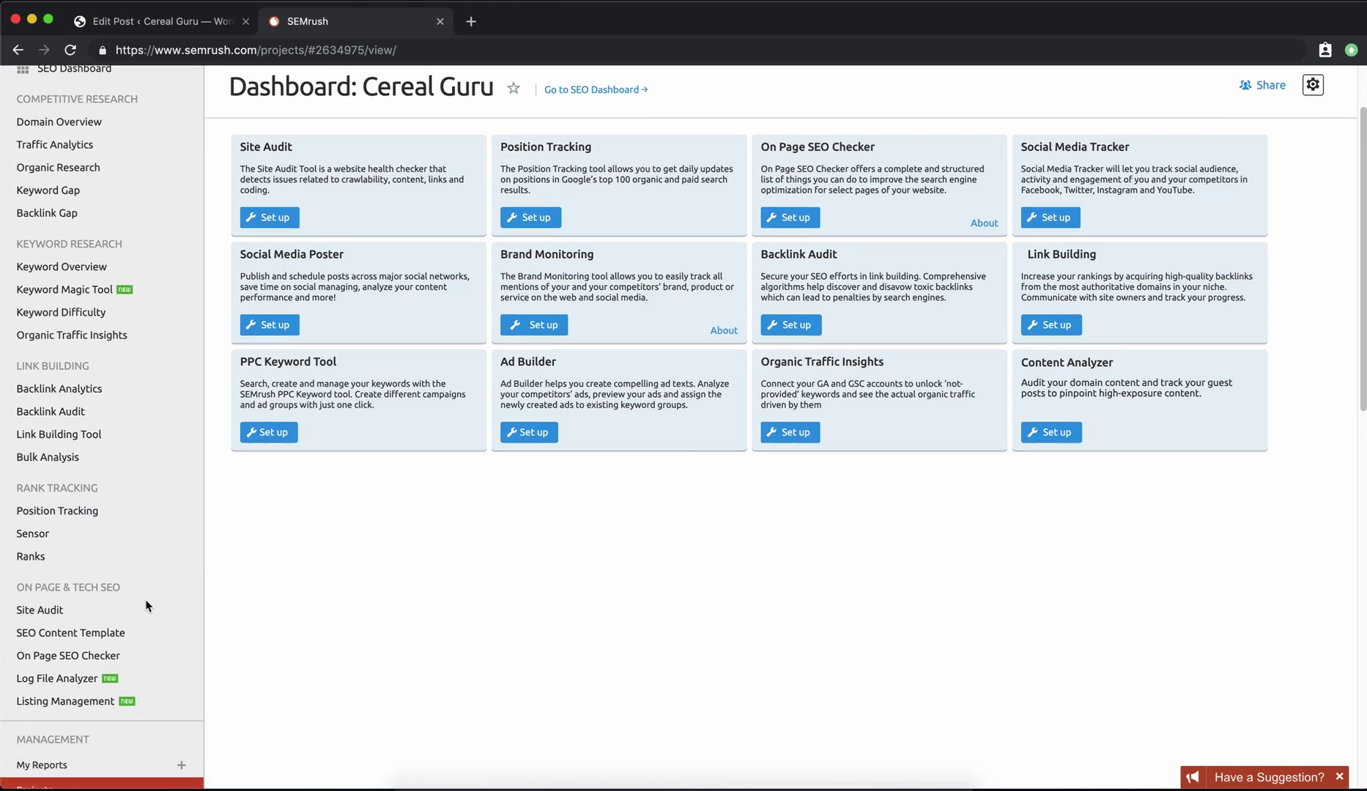
pyautogui.scroll(-1, 146, 603)
pyautogui.click(137, 617)
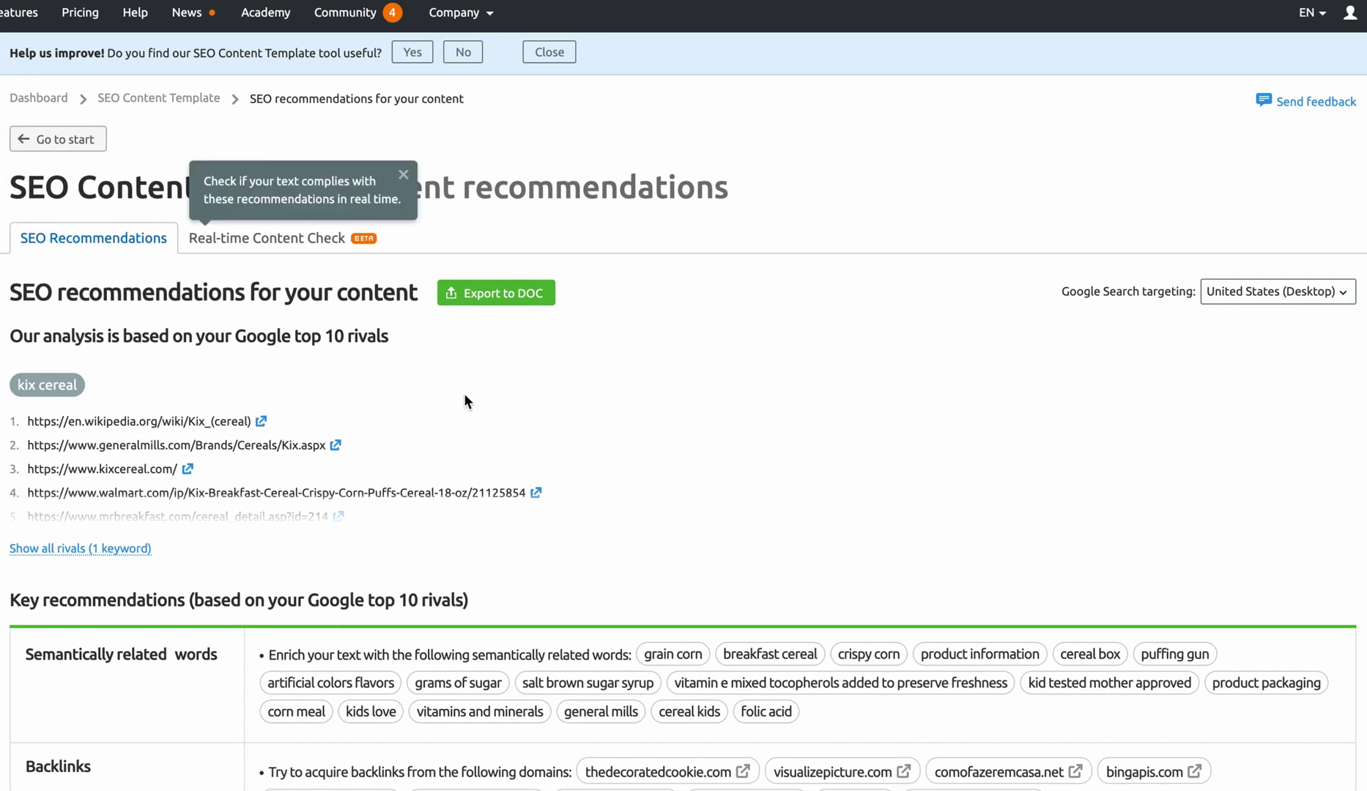
# Show all ten kix cereal rivals, review the recommendations, and close the Real-time Content Check tip.
pyautogui.click(126, 550)
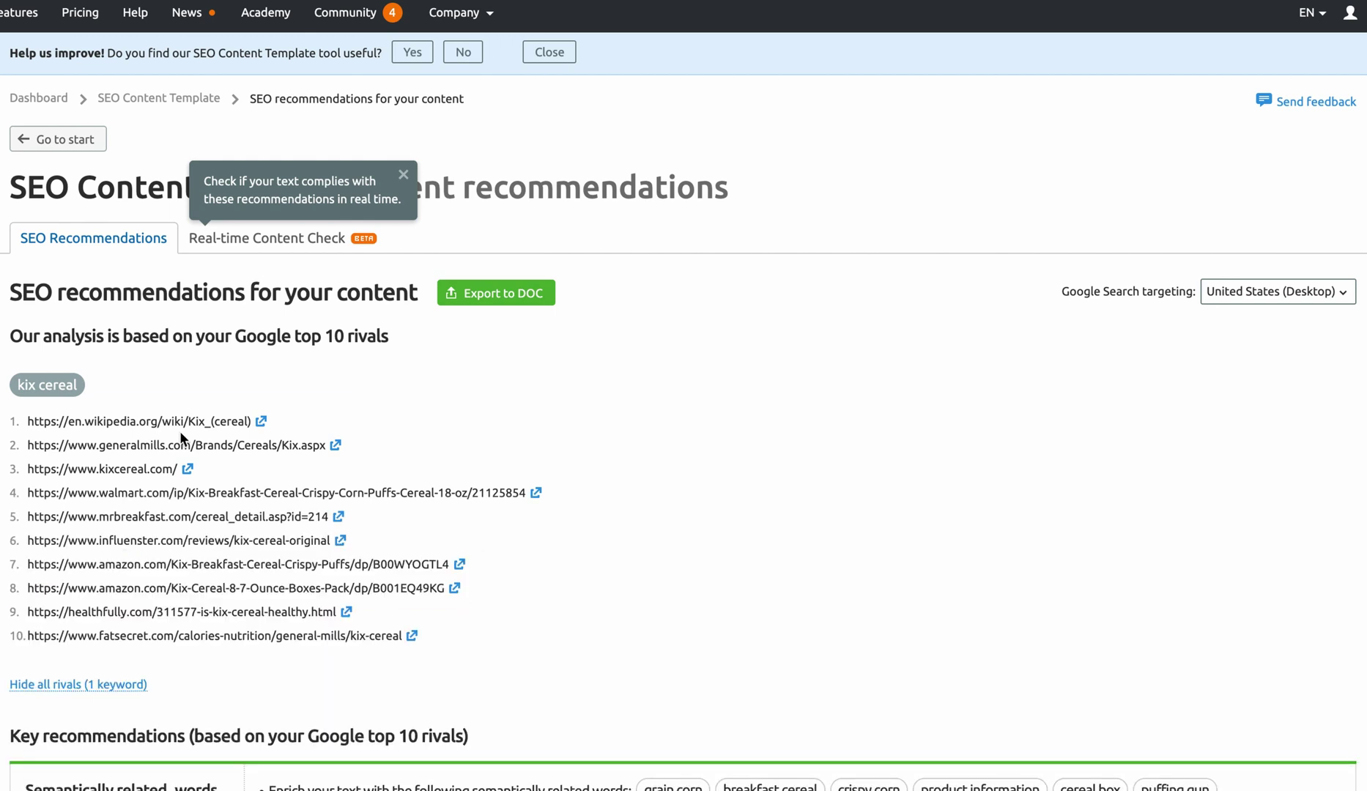
pyautogui.scroll(-3, 571, 587)
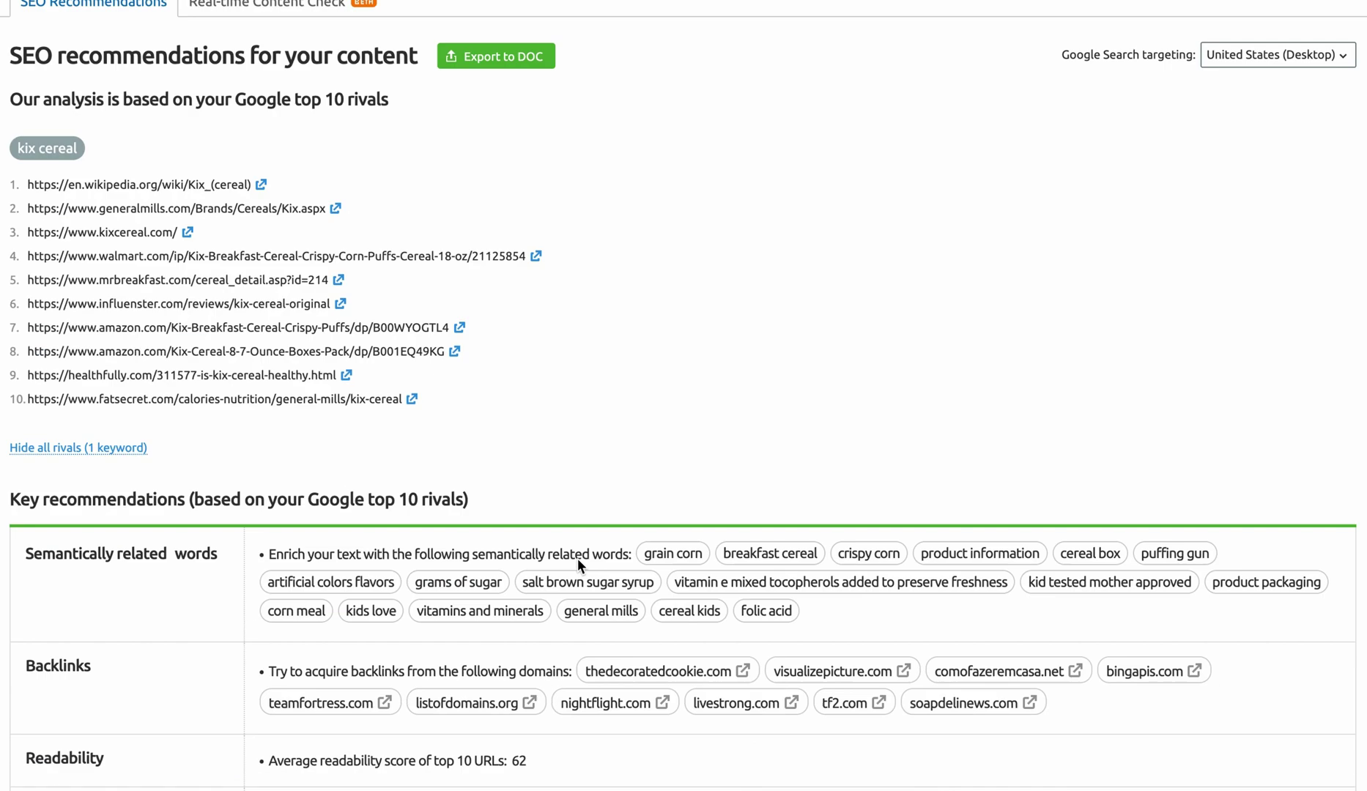
pyautogui.scroll(-2, 579, 557)
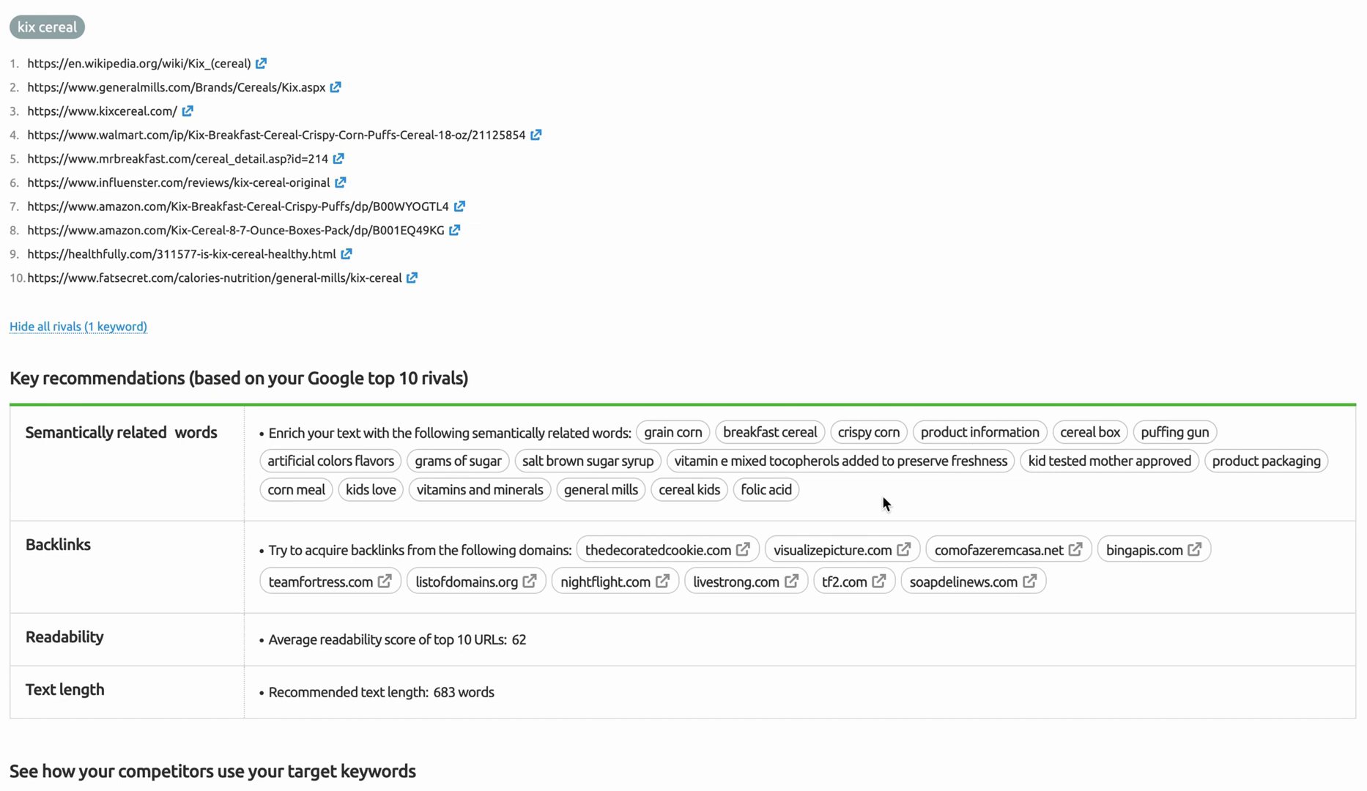
pyautogui.scroll(-2, 883, 497)
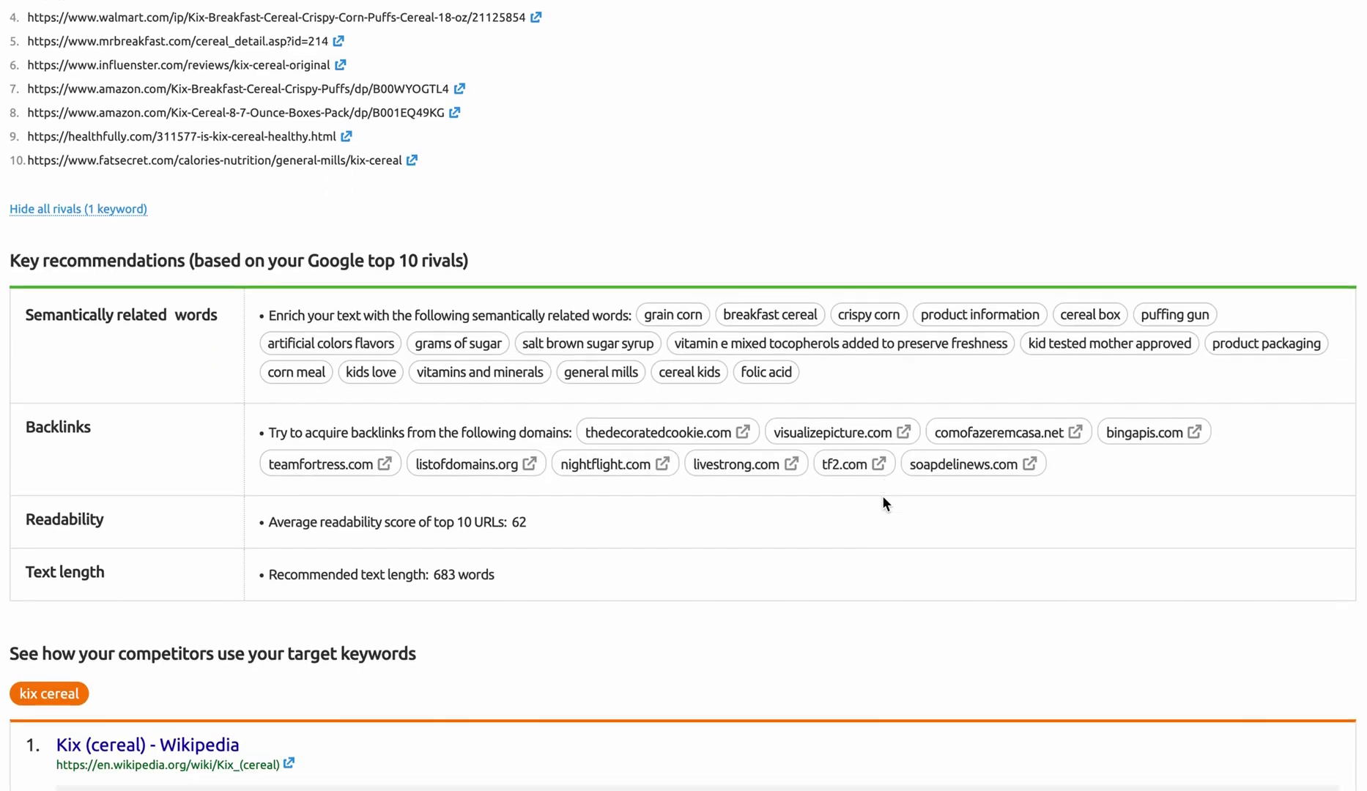
pyautogui.scroll(-1, 864, 513)
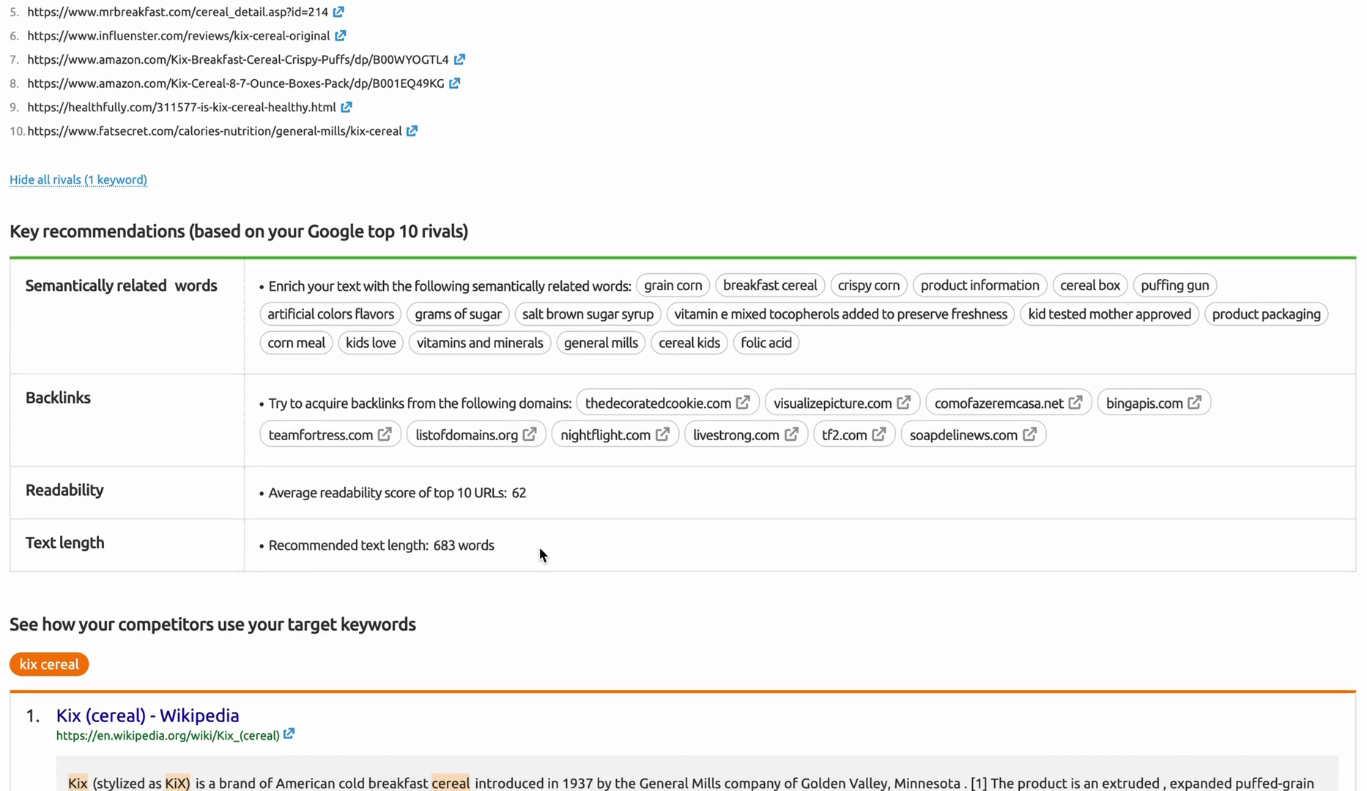
pyautogui.scroll(-5, 540, 552)
pyautogui.scroll(-20, 540, 549)
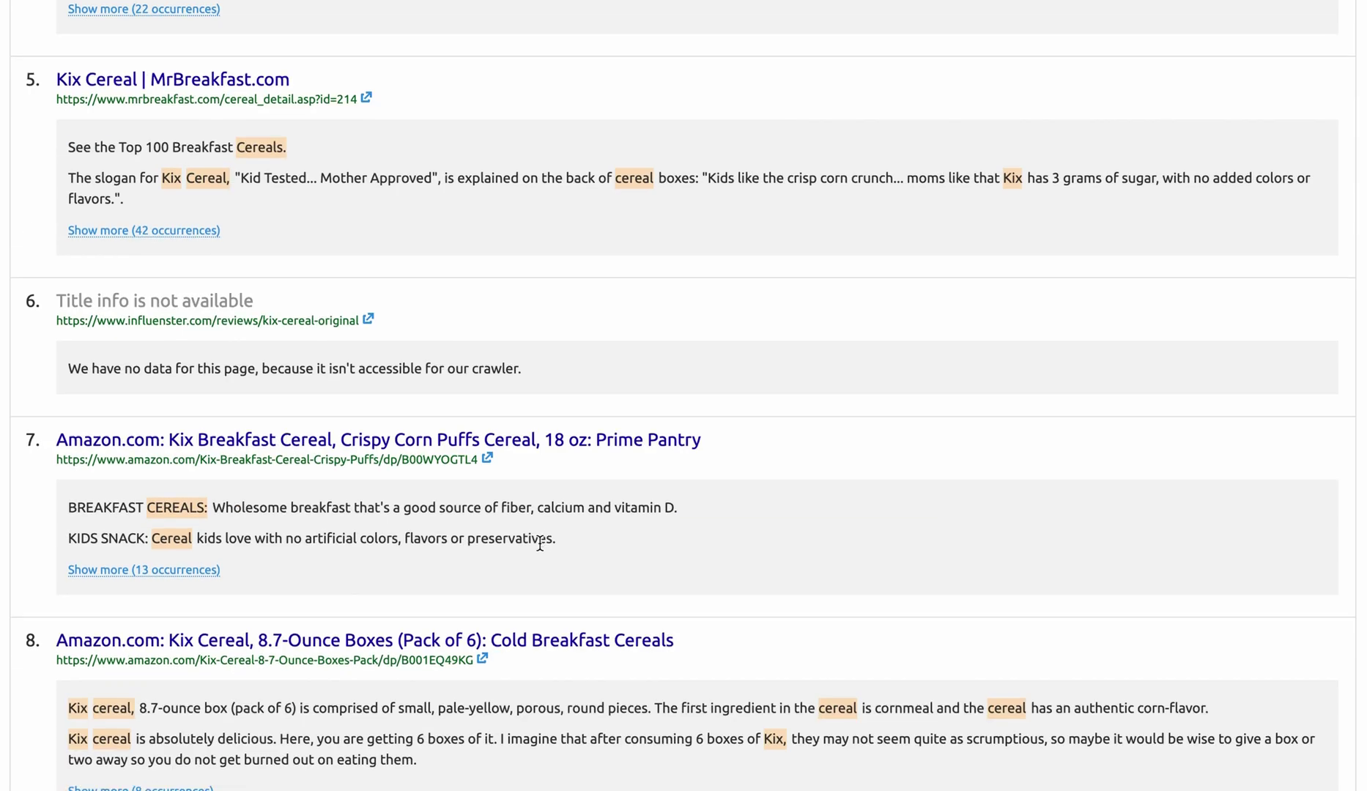
pyautogui.scroll(-7, 540, 546)
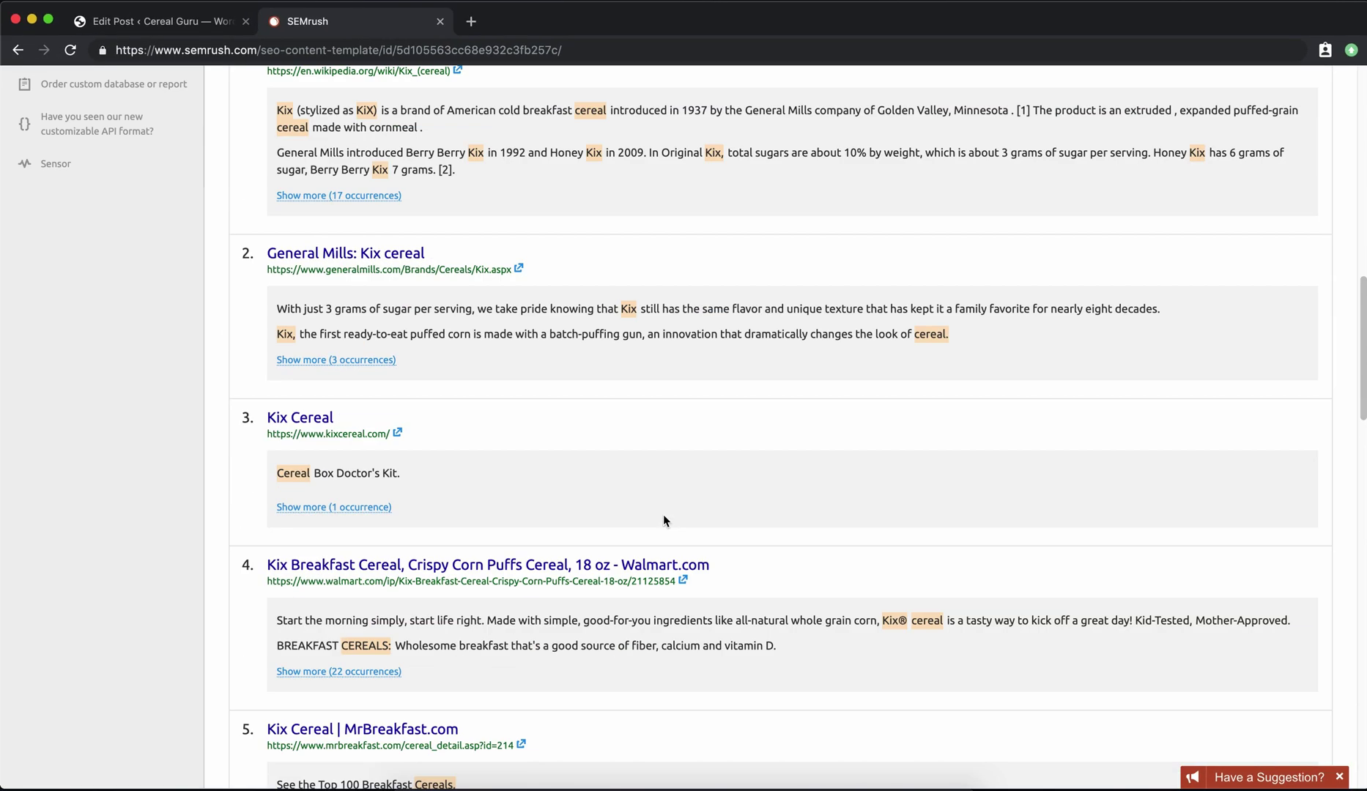
pyautogui.scroll(15, 663, 521)
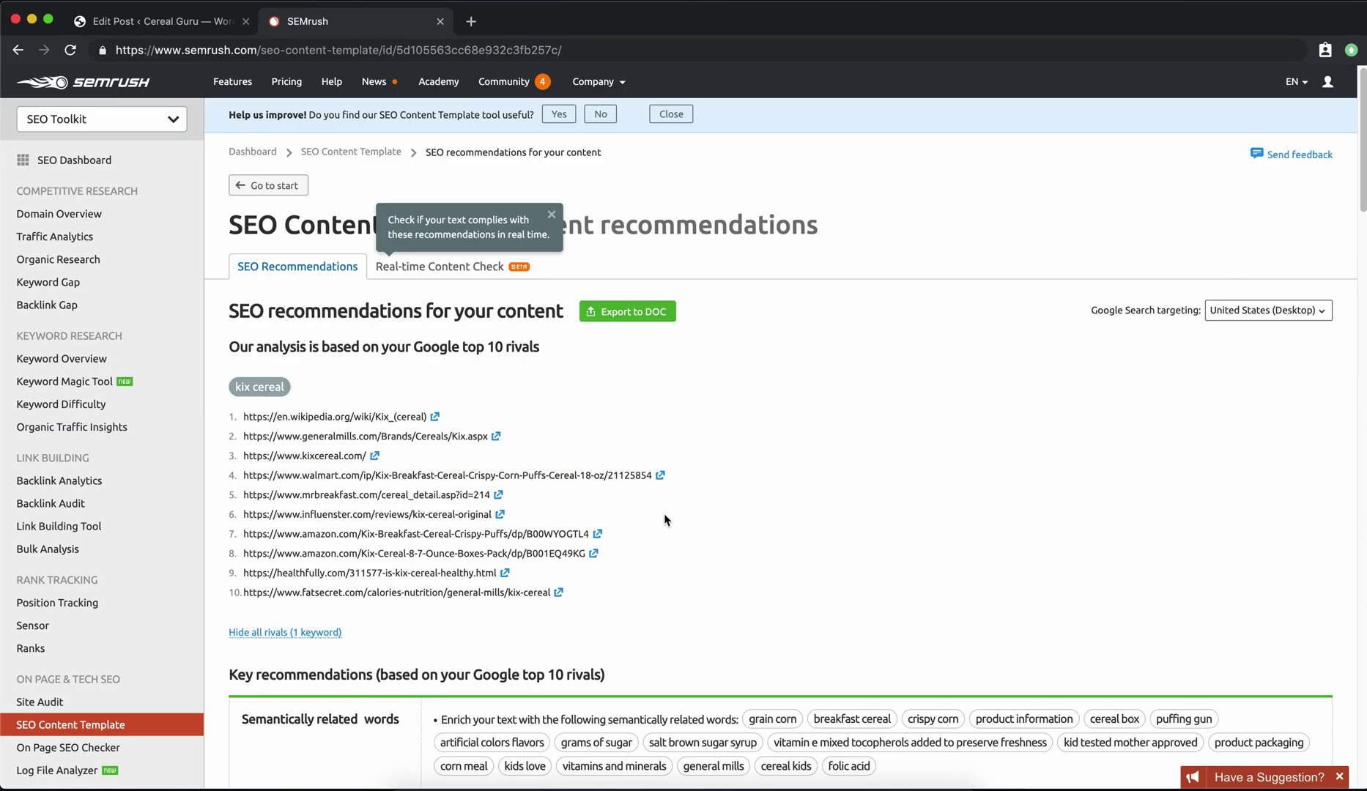
pyautogui.click(553, 212)
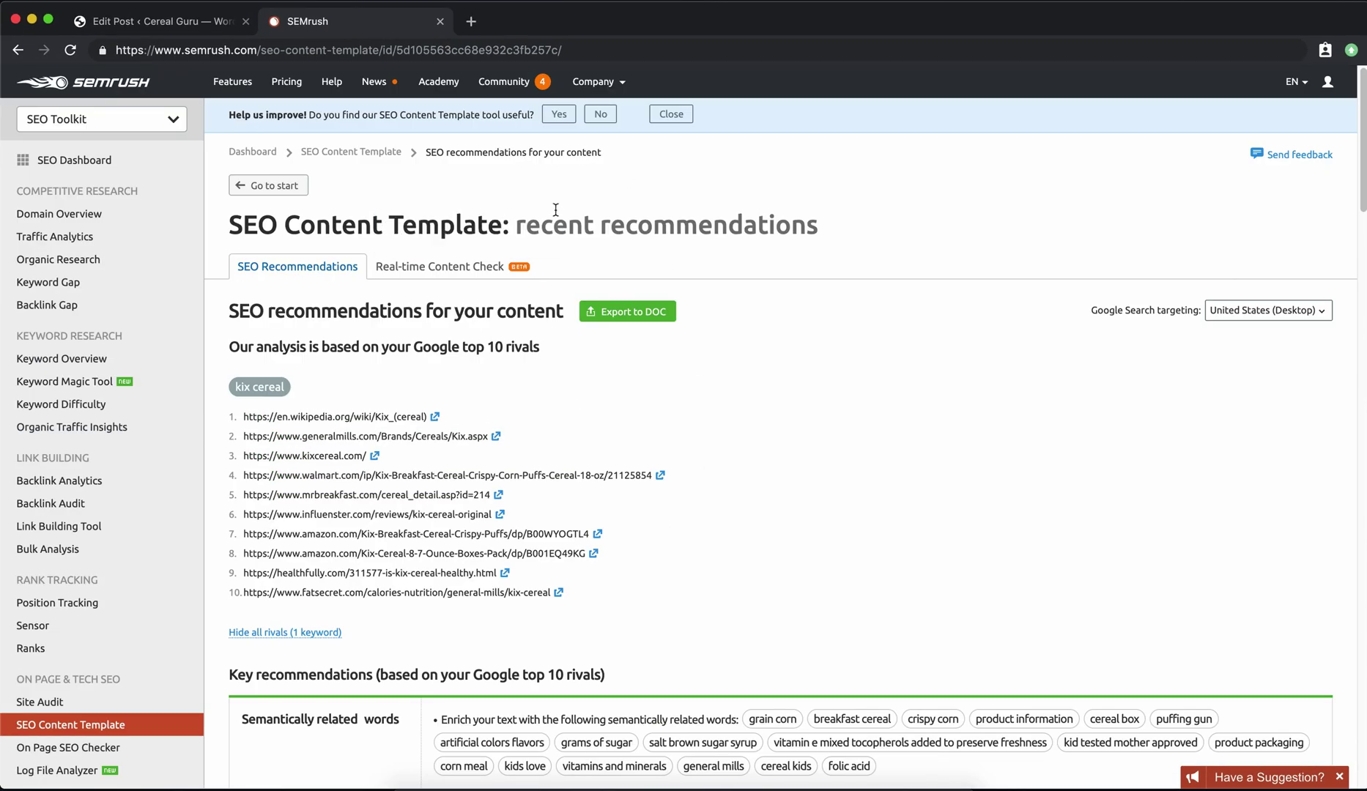